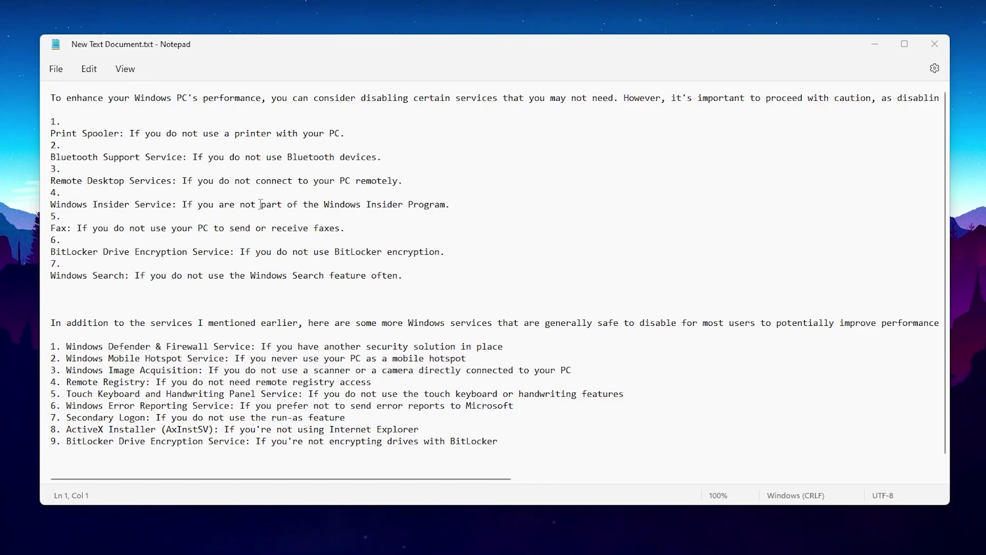
# - Search Windows for the Services console and open it as administrator
pyautogui.press('super+s')
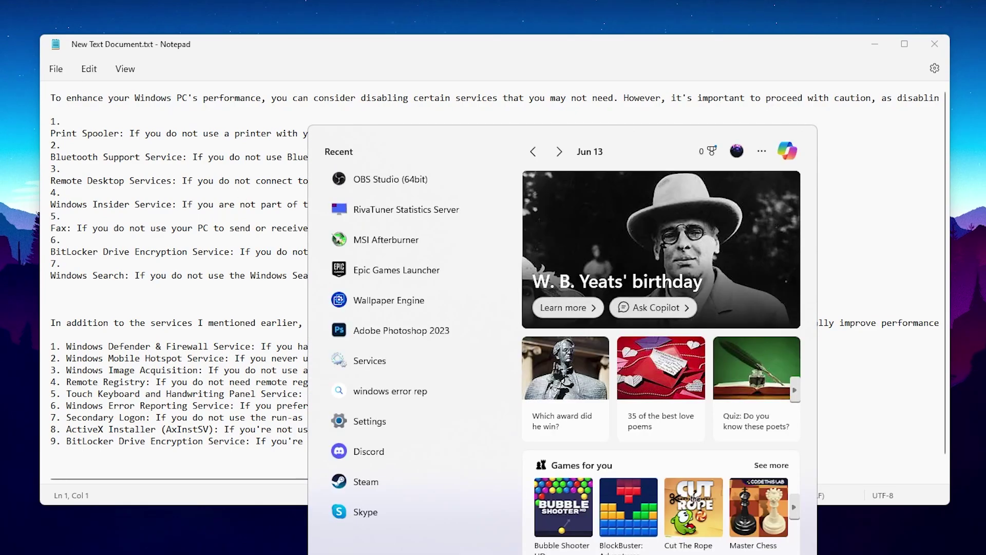
pyautogui.write('serv')
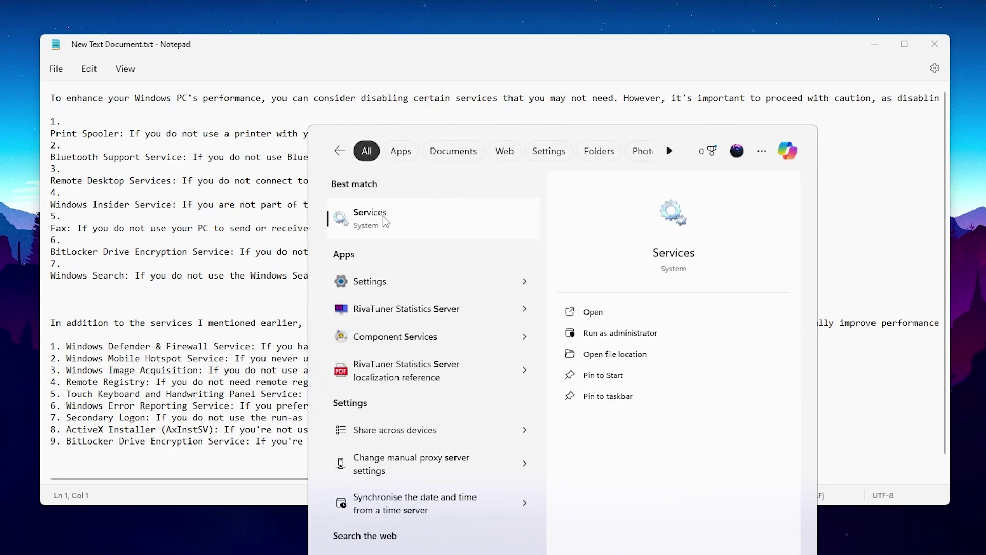
pyautogui.rightClick(395, 212)
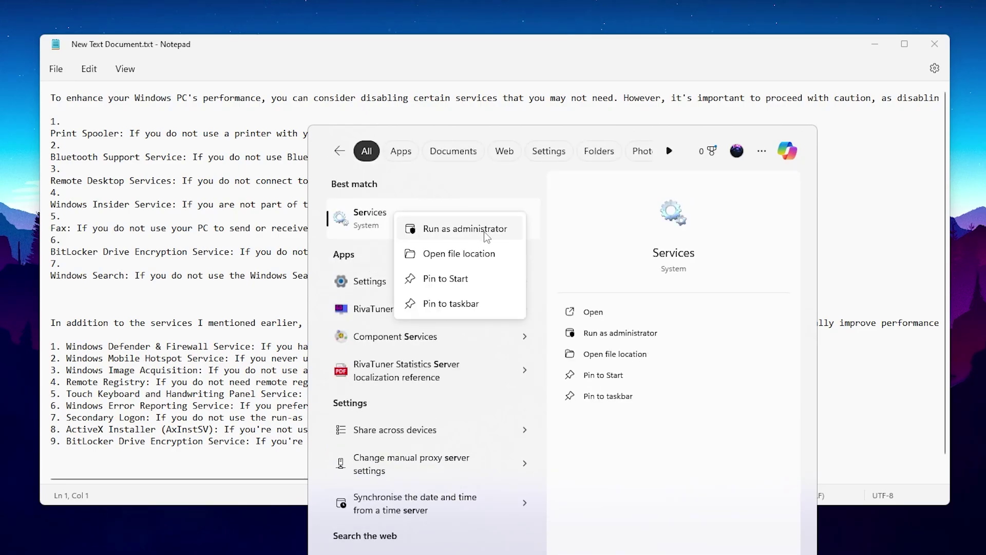
pyautogui.click(465, 229)
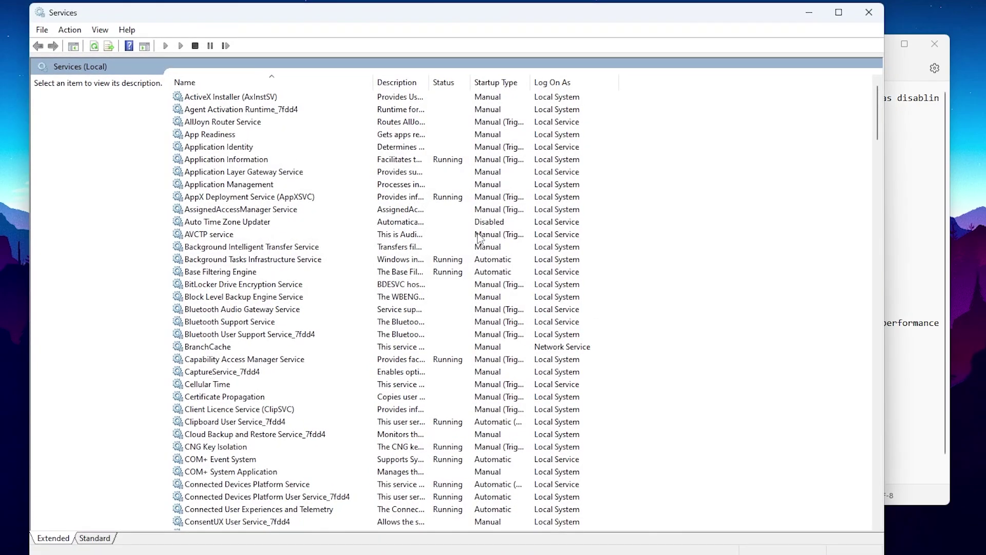
# - Open the Windows restore point settings and turn on system protection for New Volume (D:)
pyautogui.hotkey('alt', 'Tab')
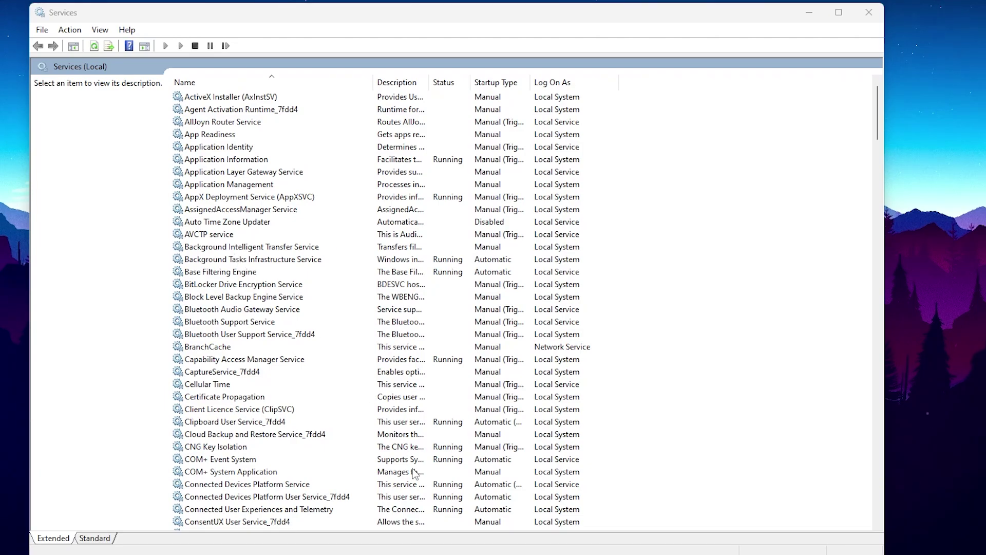
pyautogui.press('super+s')
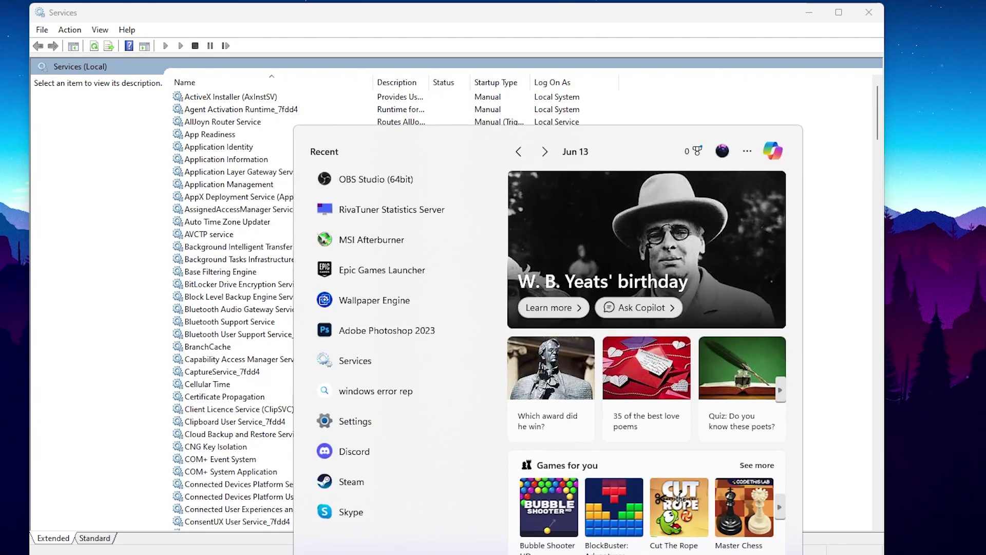
pyautogui.write('CREA')
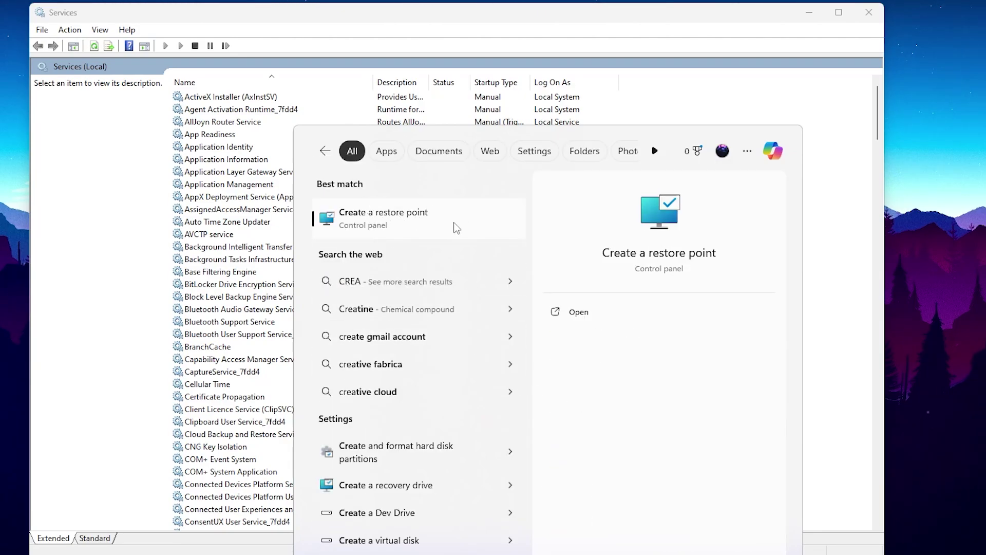
pyautogui.click(423, 220)
pyautogui.moveTo(94, 6); pyautogui.dragTo(400, 153)
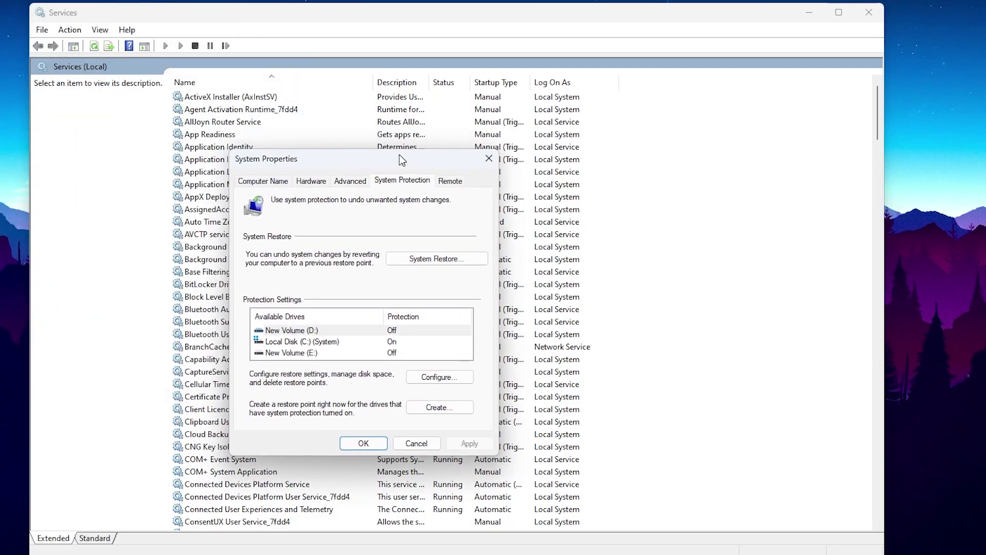
pyautogui.click(441, 372)
pyautogui.click(297, 249)
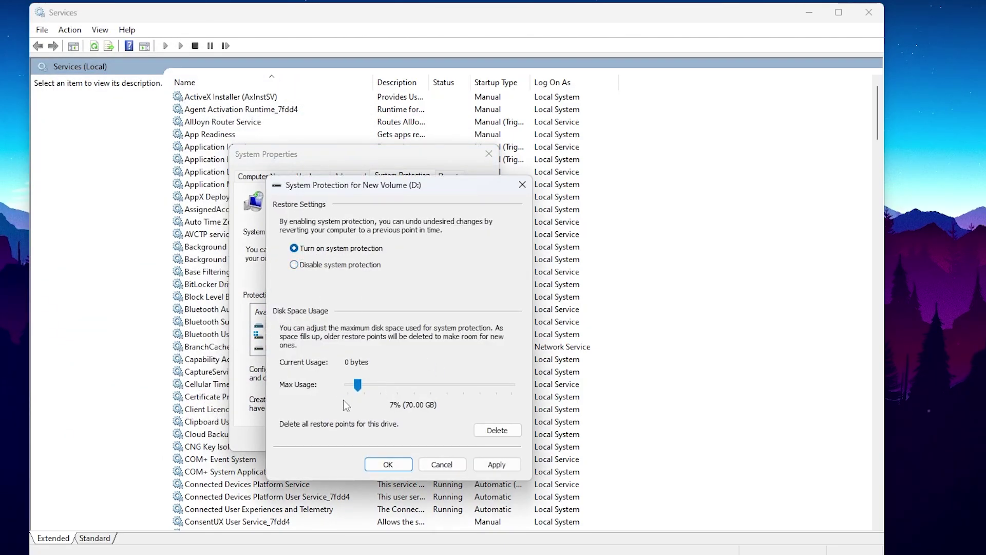
pyautogui.click(496, 464)
pyautogui.click(387, 464)
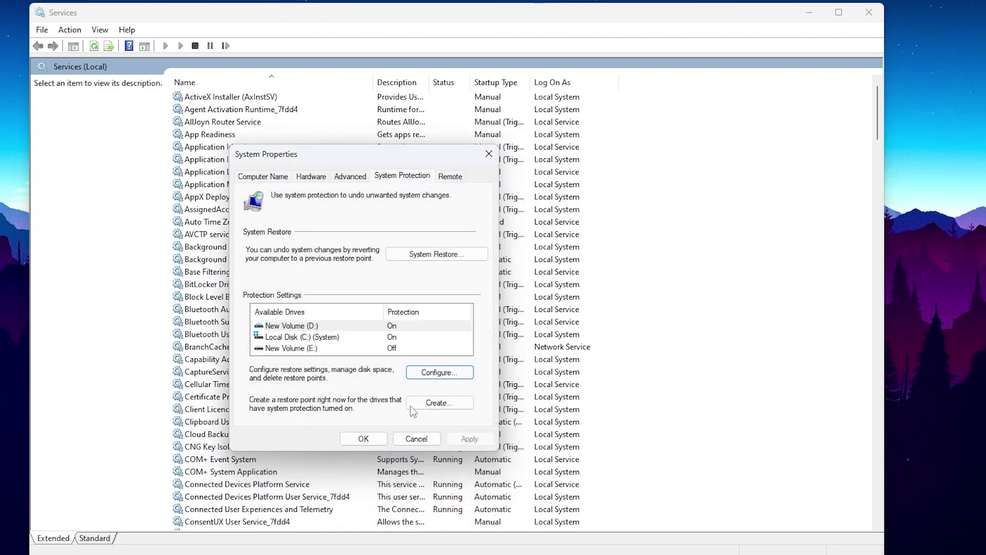
# - Create a restore point described as RIPEX and close System Properties
pyautogui.click(434, 405)
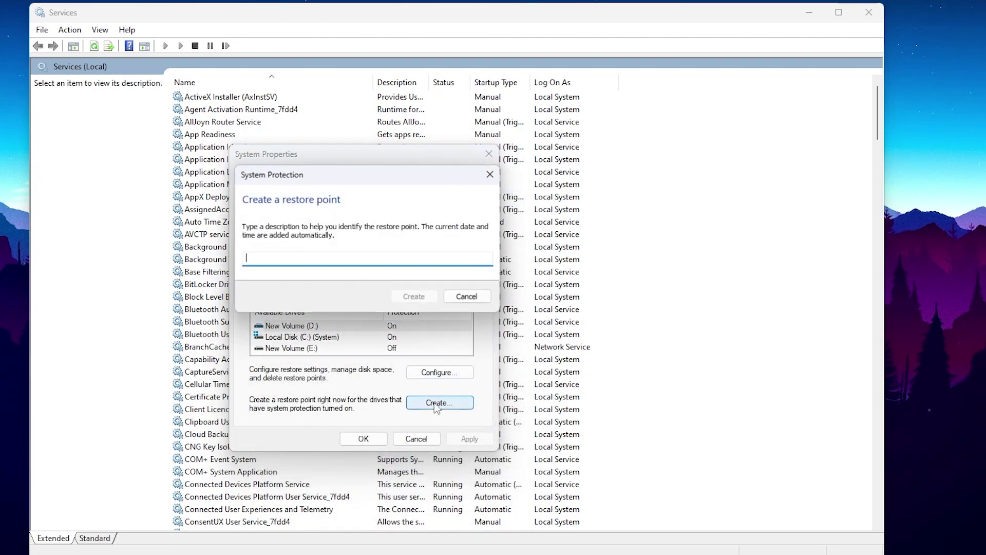
pyautogui.write('RIPEX')
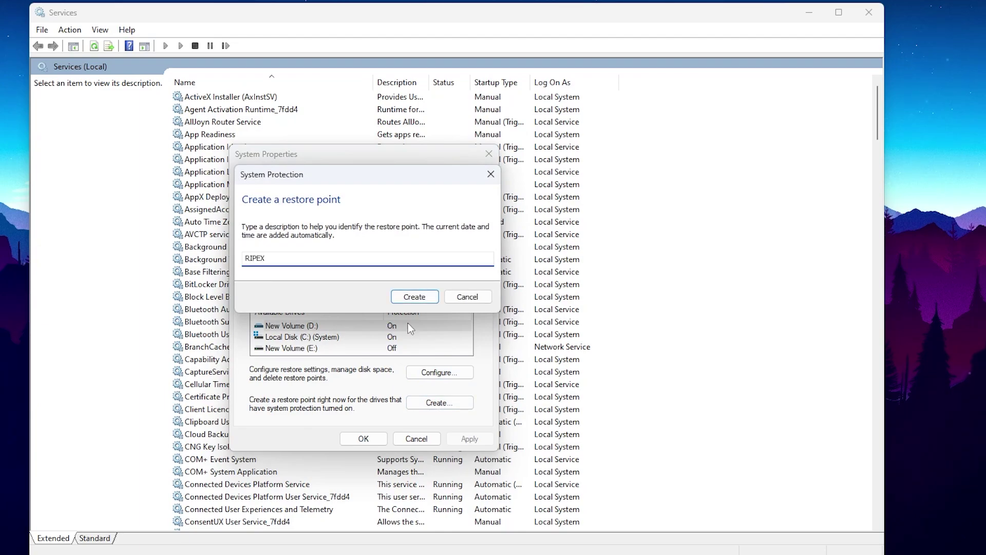
pyautogui.click(415, 297)
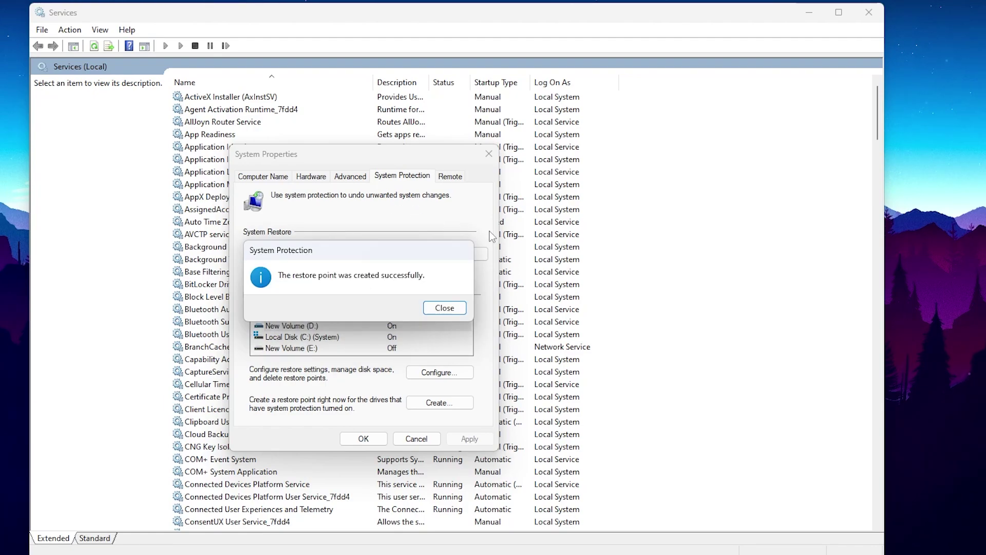
pyautogui.click(445, 307)
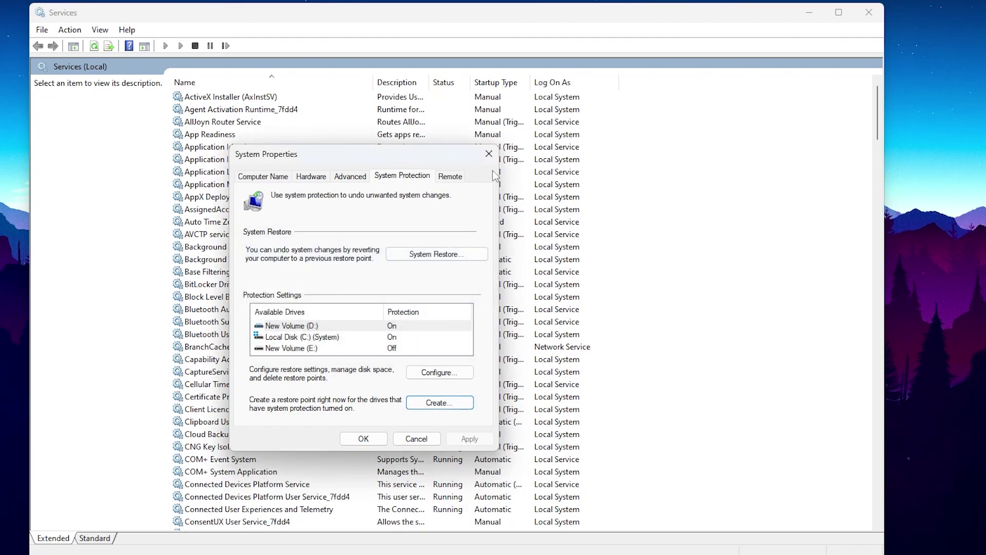
pyautogui.click(490, 155)
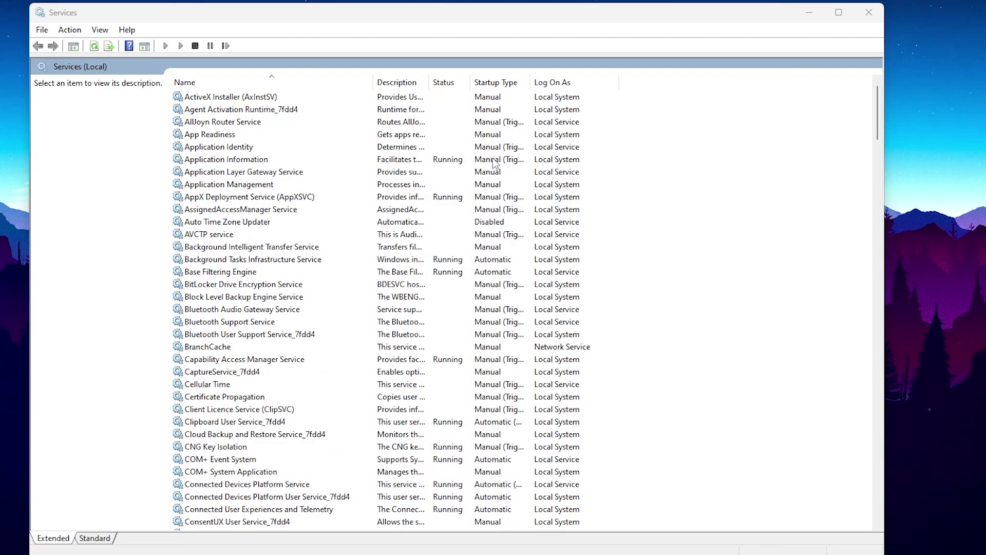
# - Stop the Print Spooler service and set its startup type to Disabled, applying the change
pyautogui.click(245, 174)
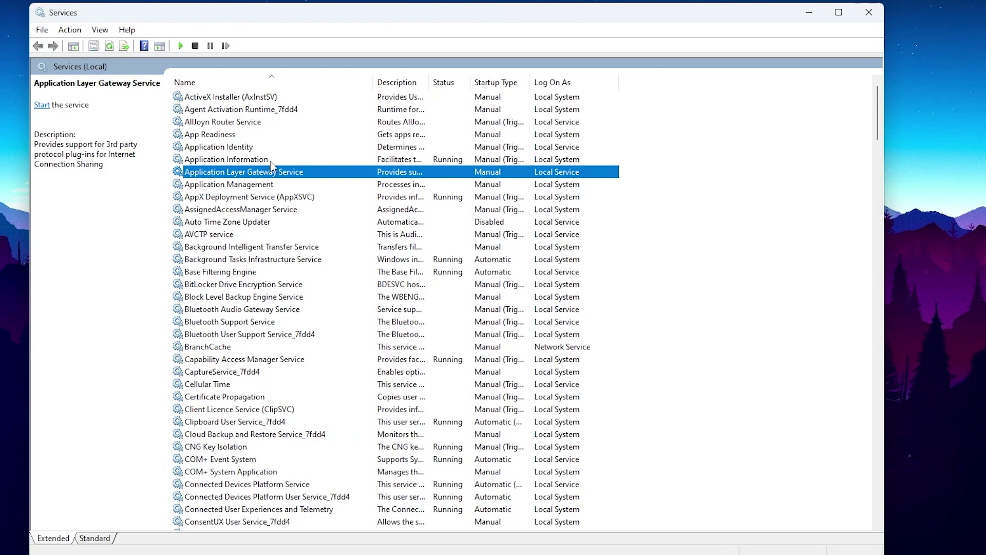
pyautogui.press('p')
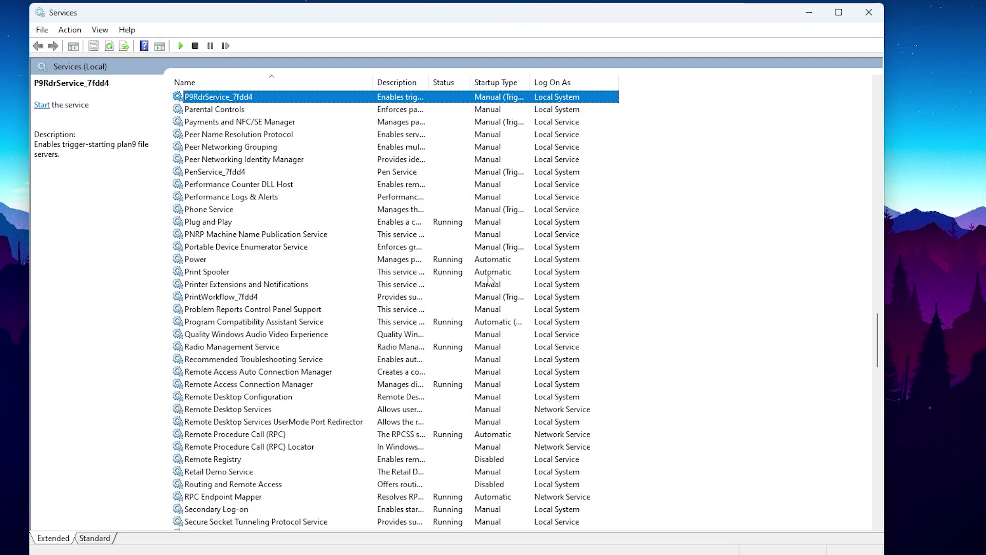
pyautogui.rightClick(211, 273)
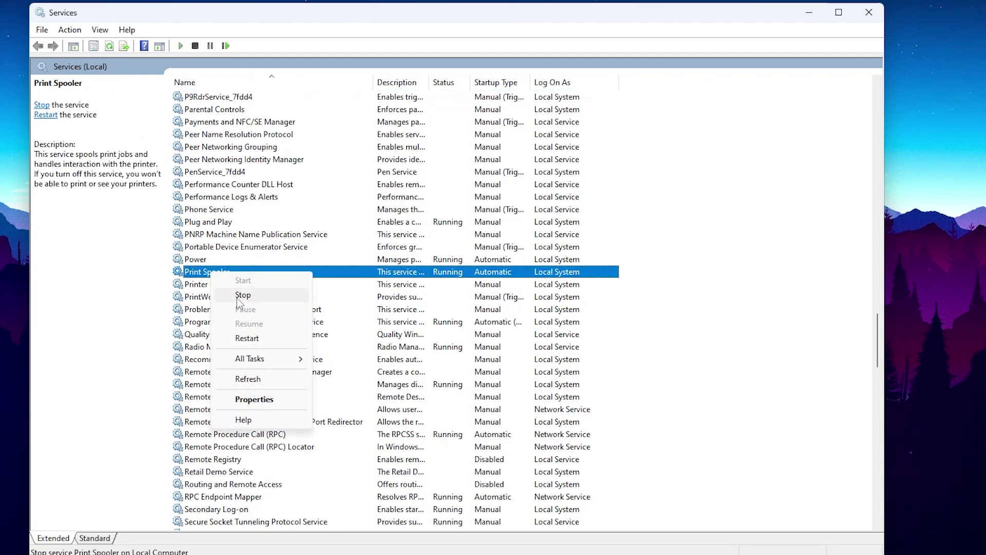
pyautogui.click(255, 400)
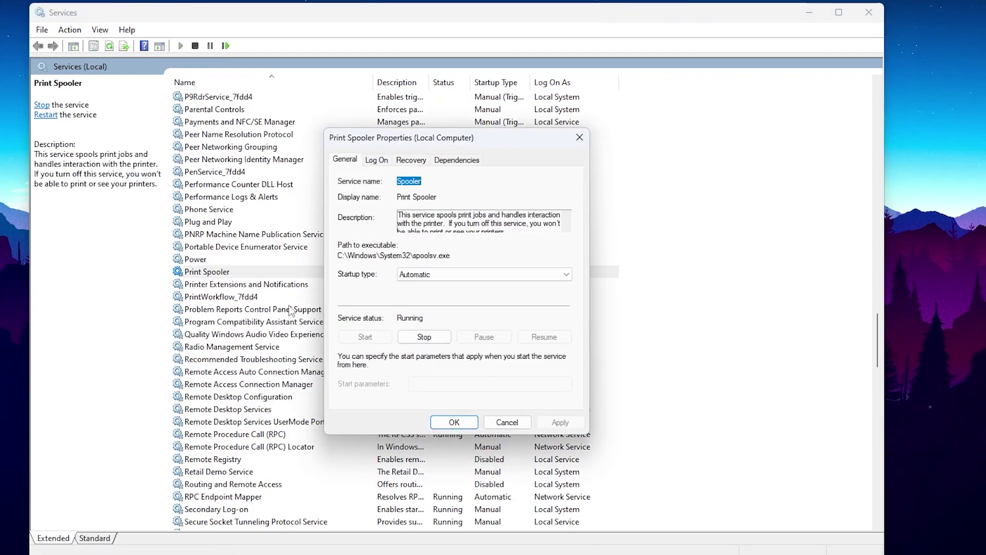
pyautogui.click(425, 338)
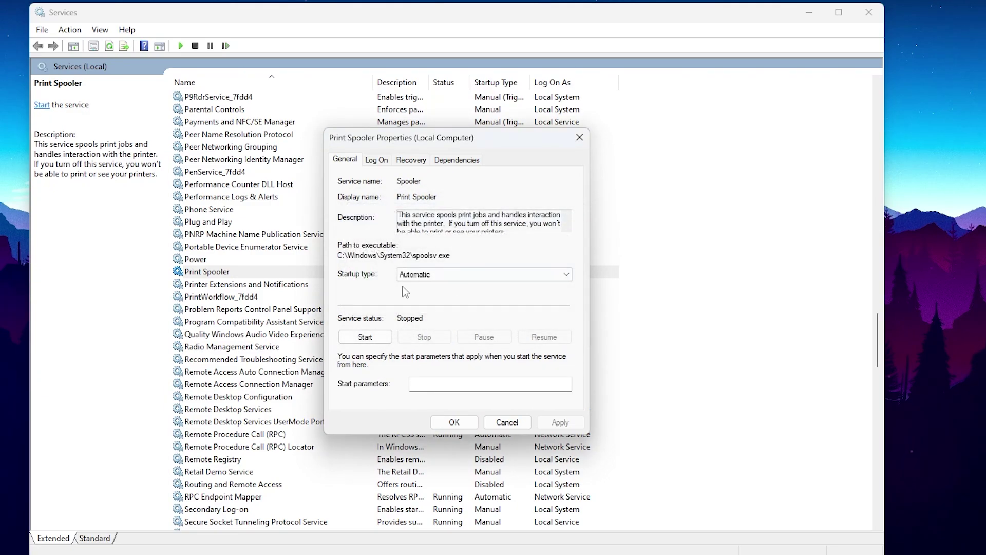
pyautogui.click(448, 274)
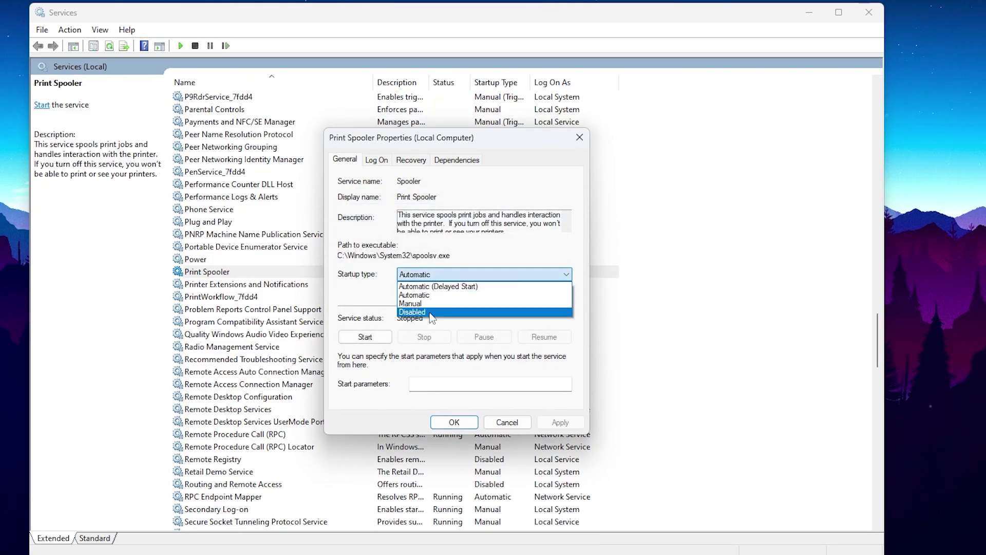
pyautogui.click(432, 312)
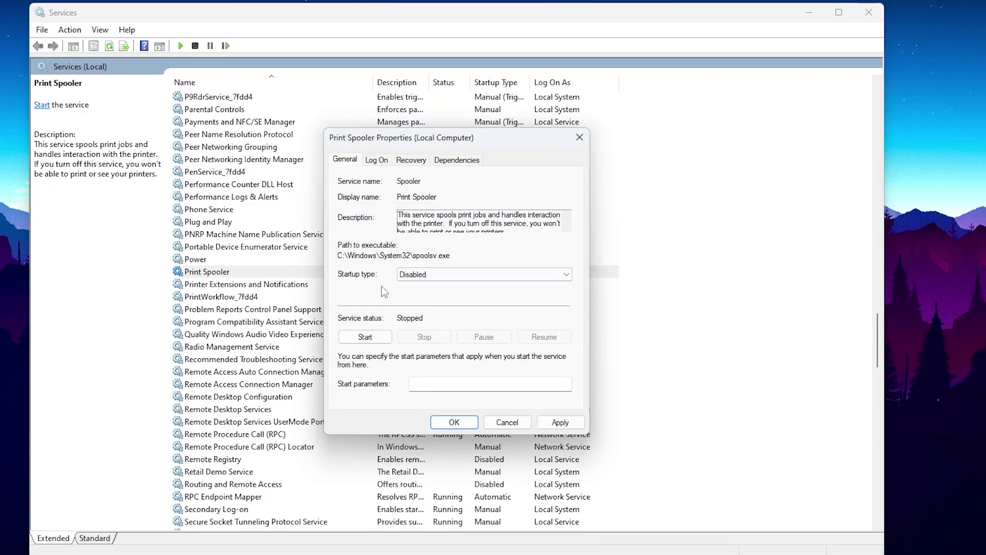
pyautogui.click(564, 427)
pyautogui.click(462, 422)
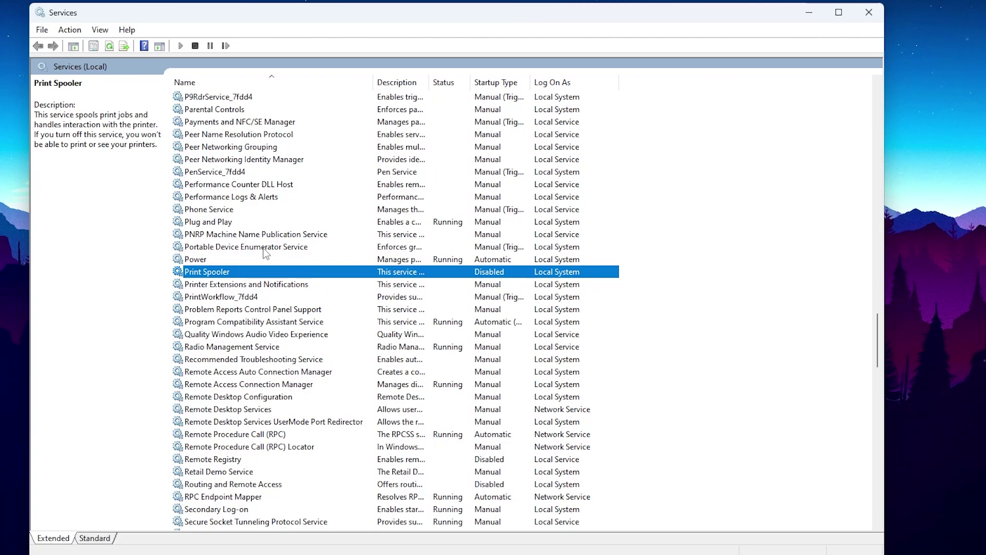
# - Set the startup type of the Bluetooth Support Service to Disabled and apply it
pyautogui.press('b')
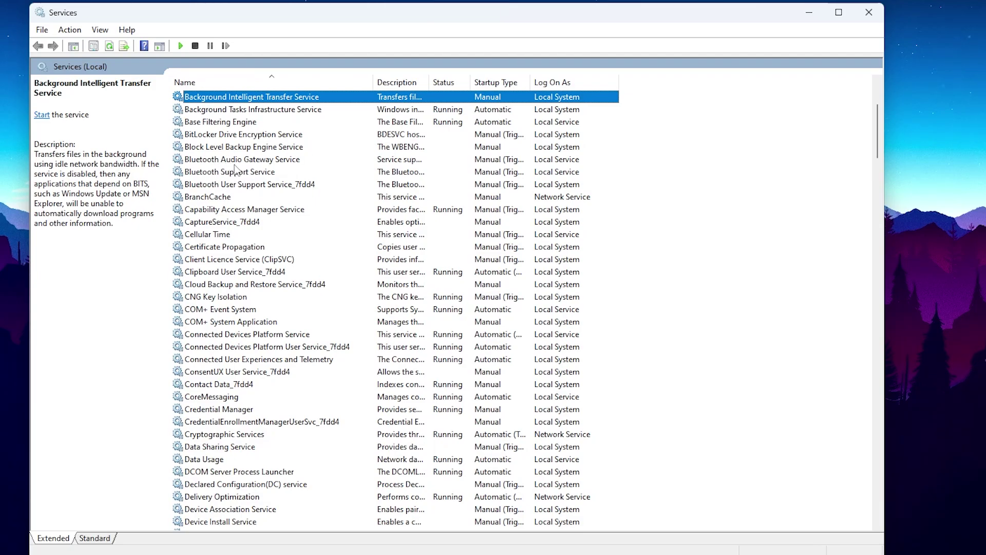
pyautogui.rightClick(230, 173)
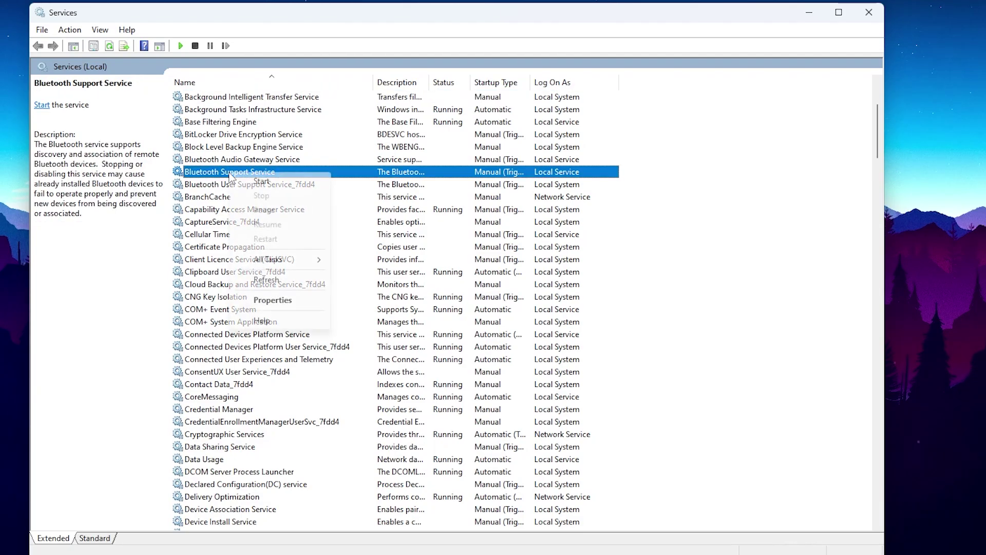
pyautogui.click(280, 301)
pyautogui.click(422, 275)
pyautogui.click(416, 311)
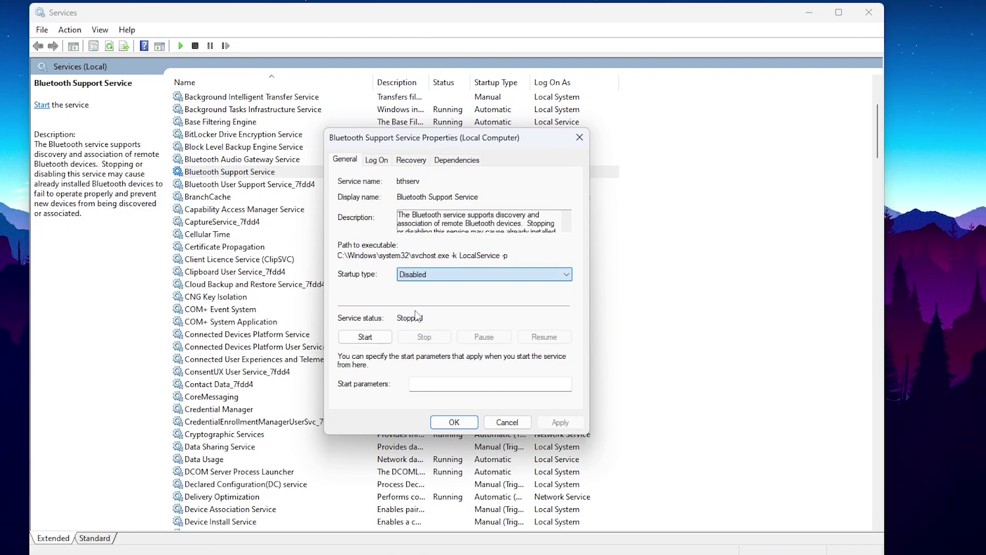
pyautogui.click(560, 422)
pyautogui.click(455, 423)
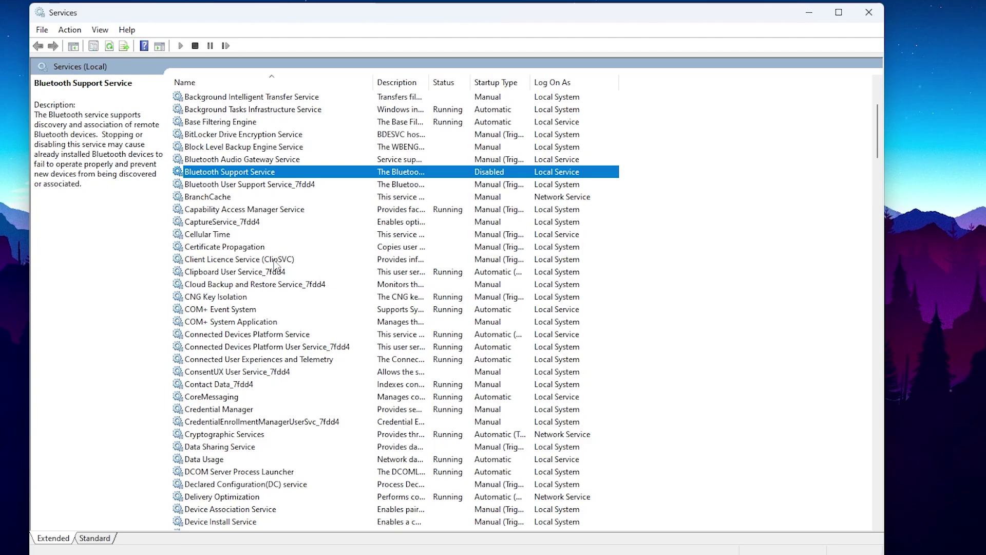
# - Set the startup type of Remote Desktop Services to Disabled and apply the change
pyautogui.press('r')
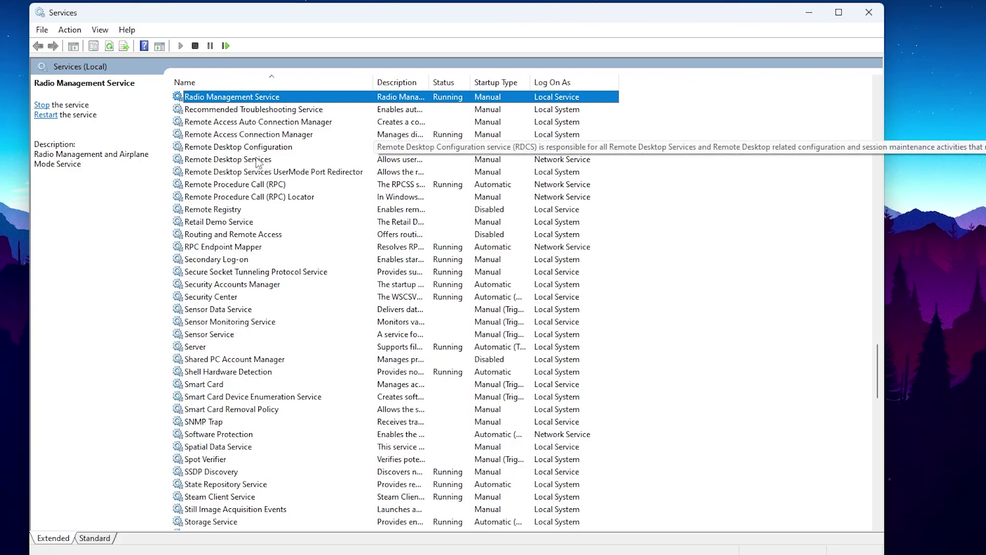
pyautogui.click(227, 160)
pyautogui.rightClick(227, 161)
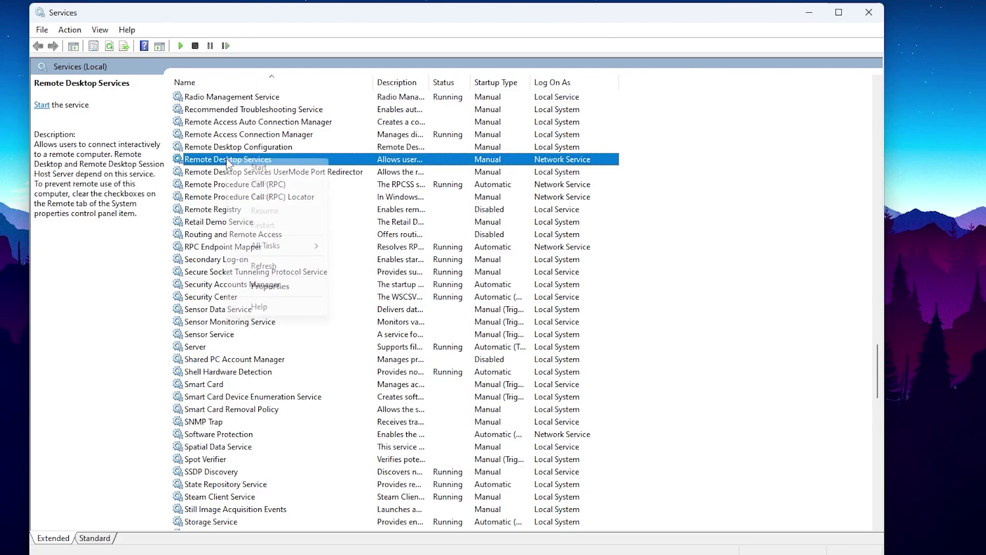
pyautogui.click(261, 286)
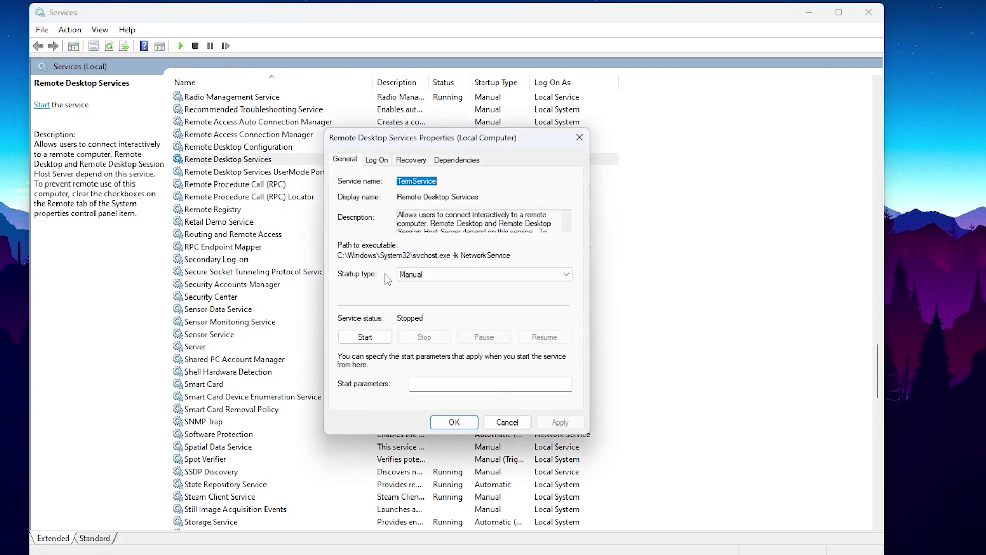
pyautogui.click(420, 275)
pyautogui.click(412, 312)
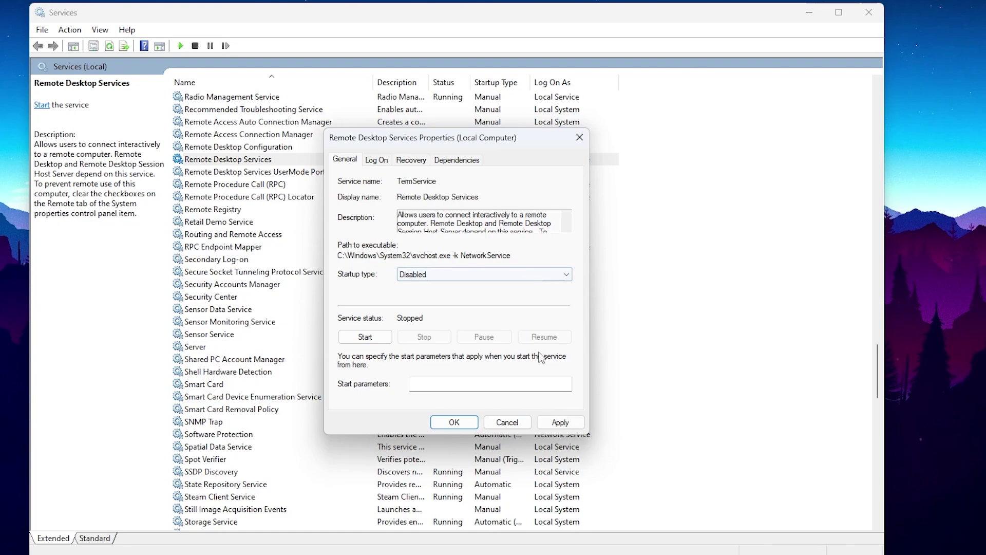
pyautogui.click(560, 422)
pyautogui.click(464, 423)
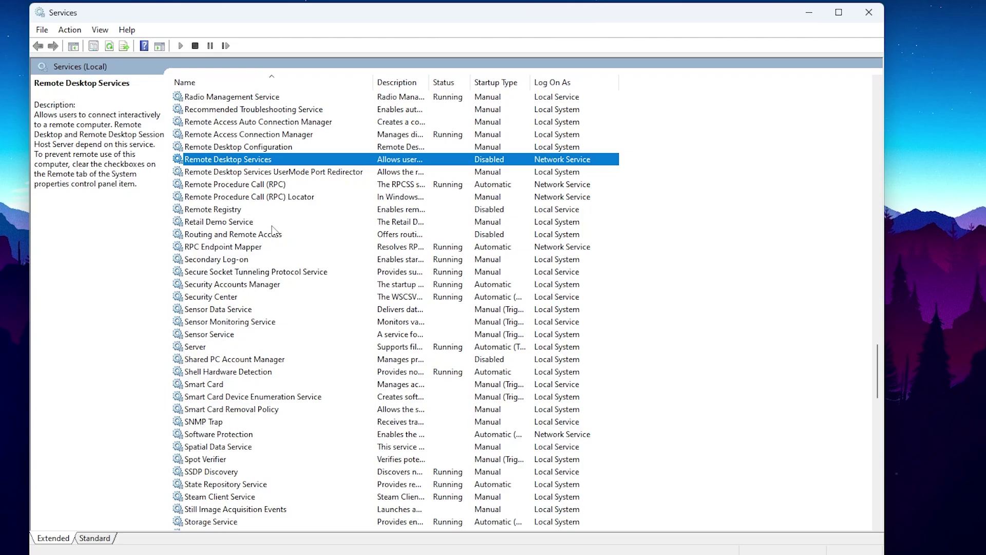
# - Set the startup type of the Windows Insider Service to Disabled, apply it and close the service's properties
pyautogui.press('w')
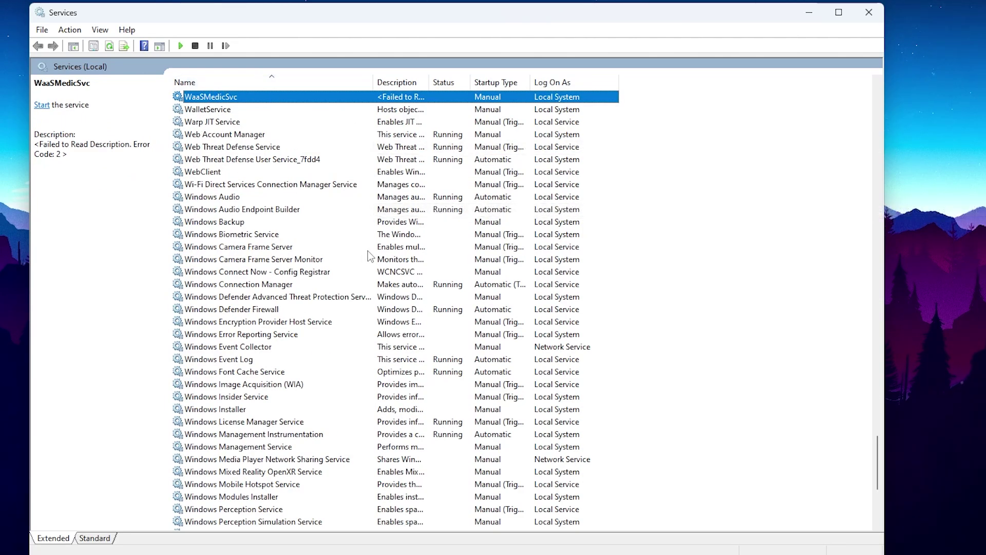
pyautogui.rightClick(204, 397)
pyautogui.click(248, 523)
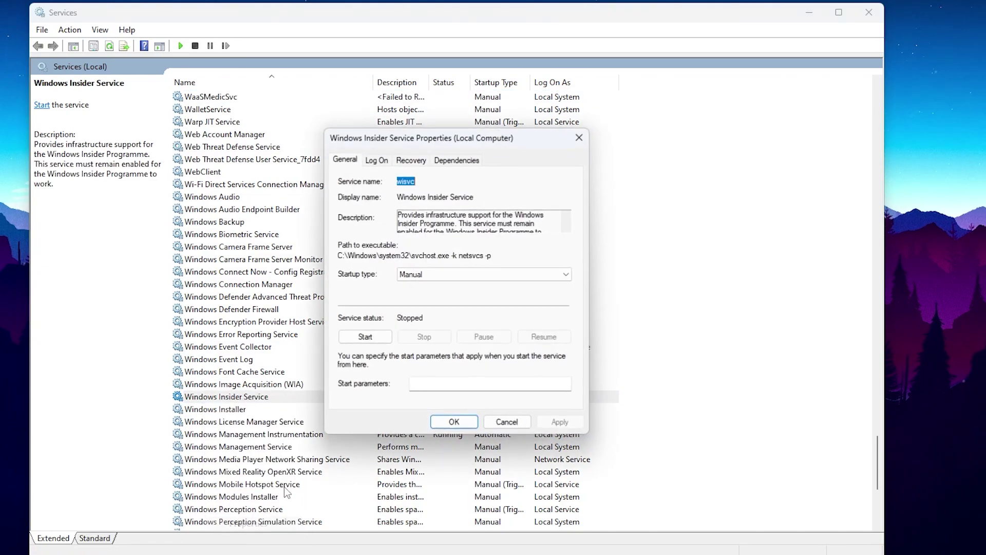
pyautogui.click(415, 277)
pyautogui.click(411, 314)
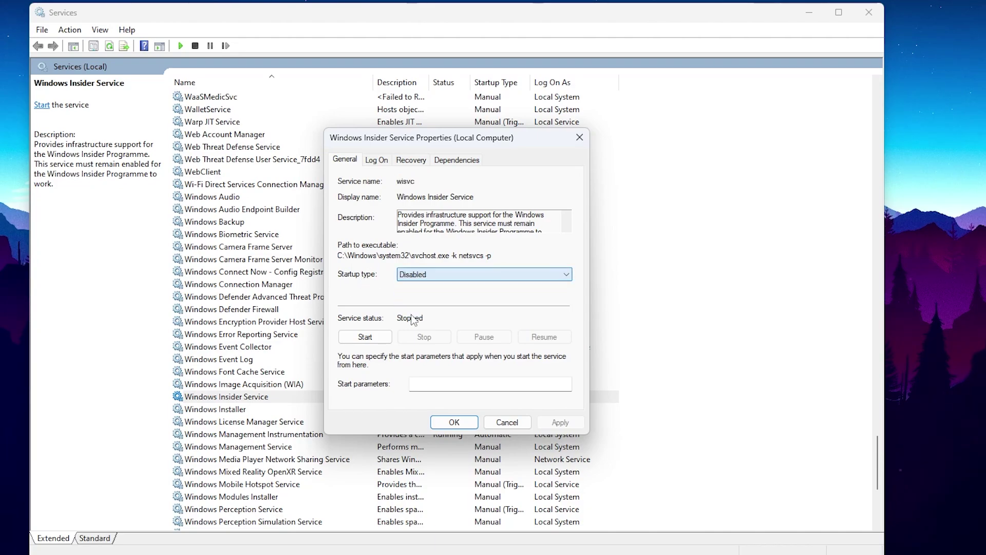
pyautogui.click(552, 423)
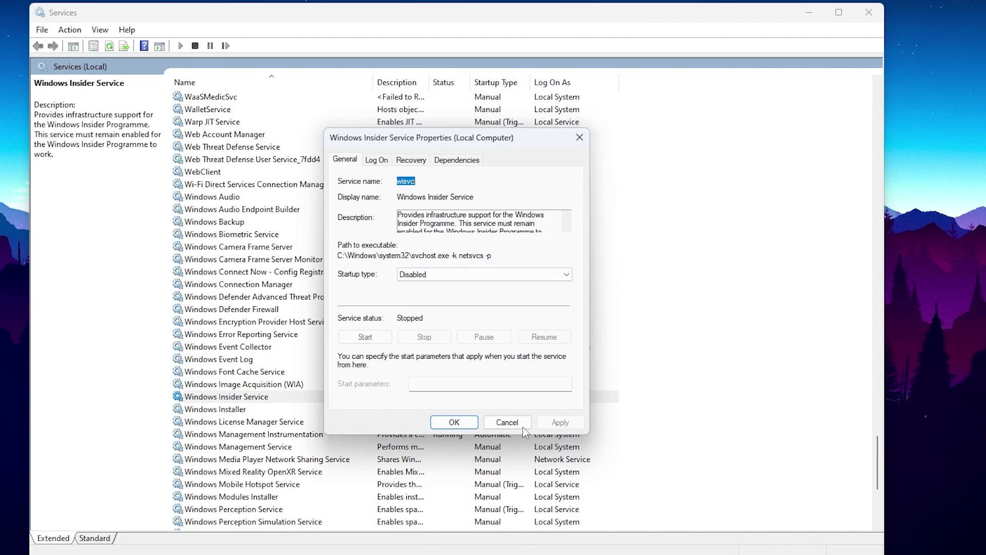
pyautogui.click(456, 423)
# - Set the startup type of the BitLocker Drive Encryption Service to Disabled, apply it and close its properties
pyautogui.scroll(20, 288, 308)
pyautogui.click(312, 210)
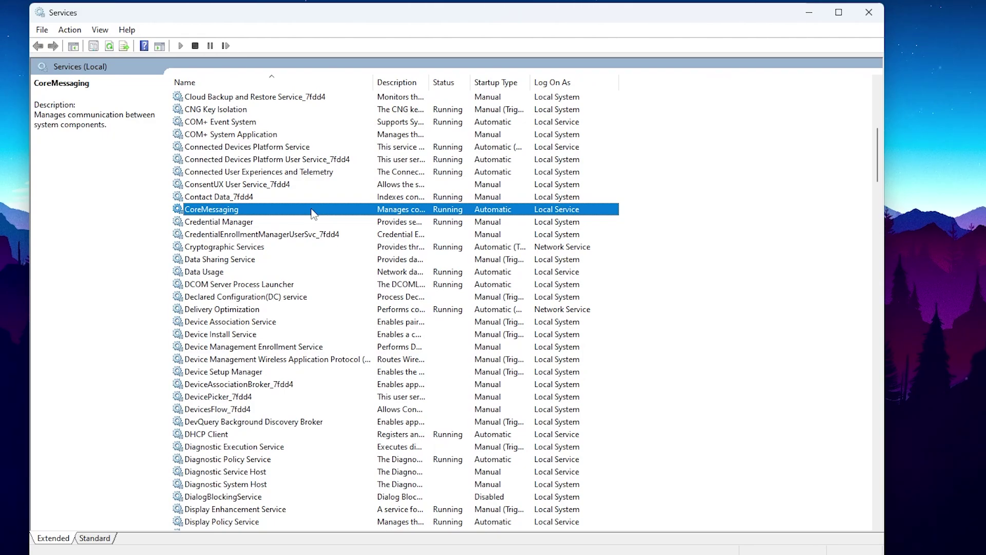
pyautogui.press('b')
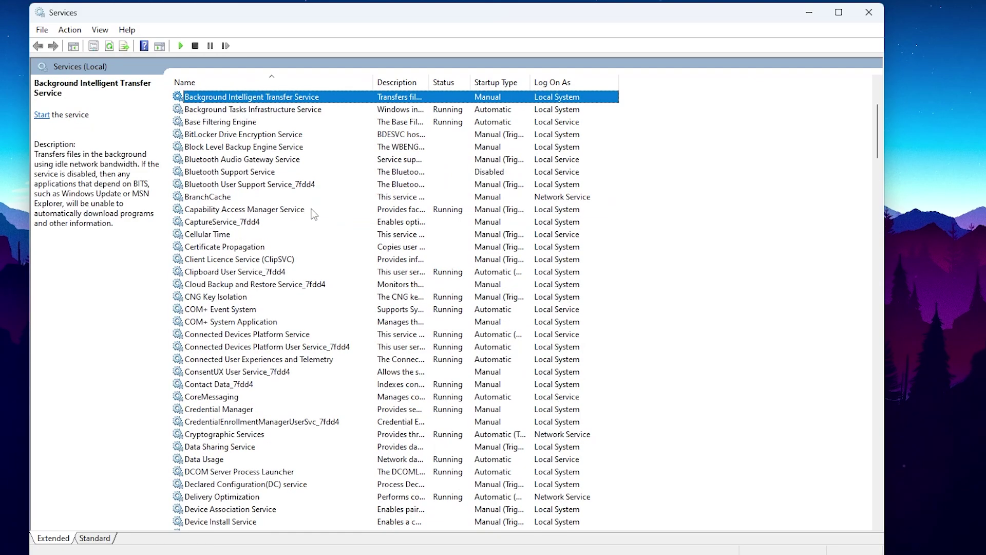
pyautogui.click(240, 137)
pyautogui.rightClick(240, 136)
pyautogui.click(268, 322)
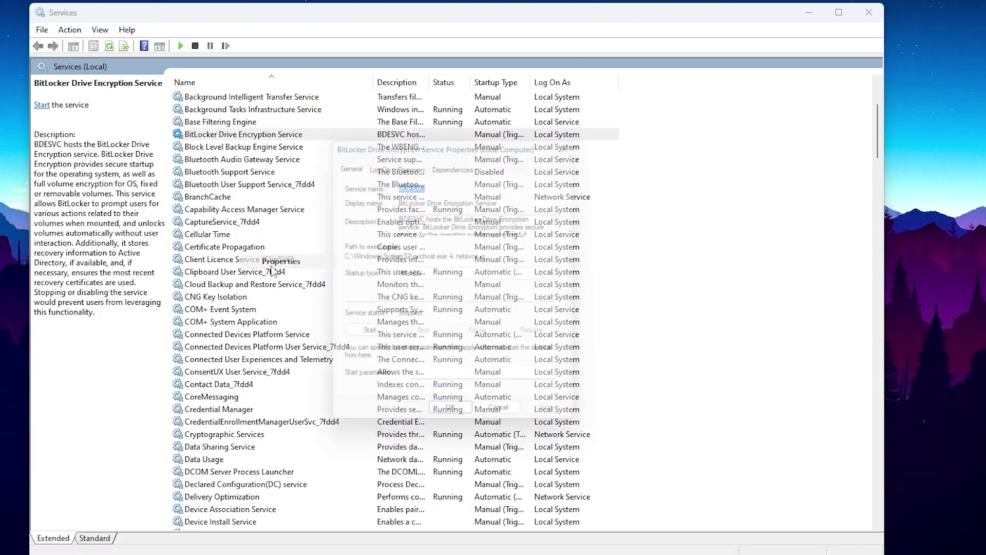
pyautogui.click(399, 276)
pyautogui.click(413, 313)
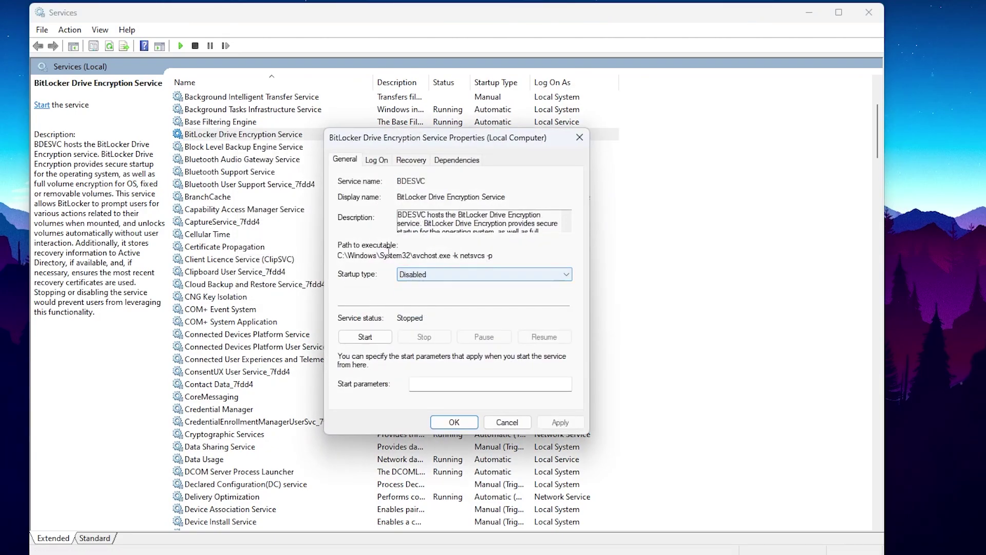
pyautogui.click(558, 422)
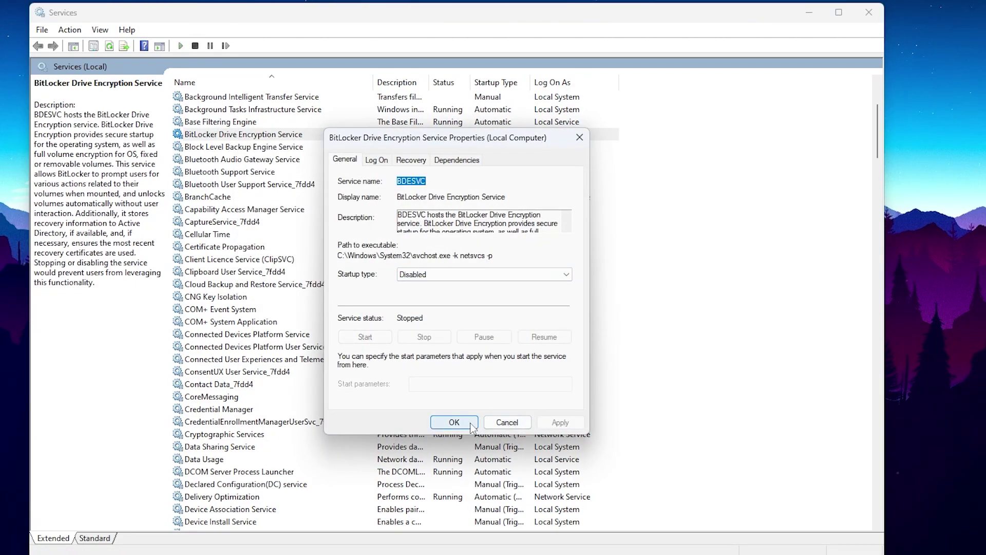
pyautogui.click(454, 421)
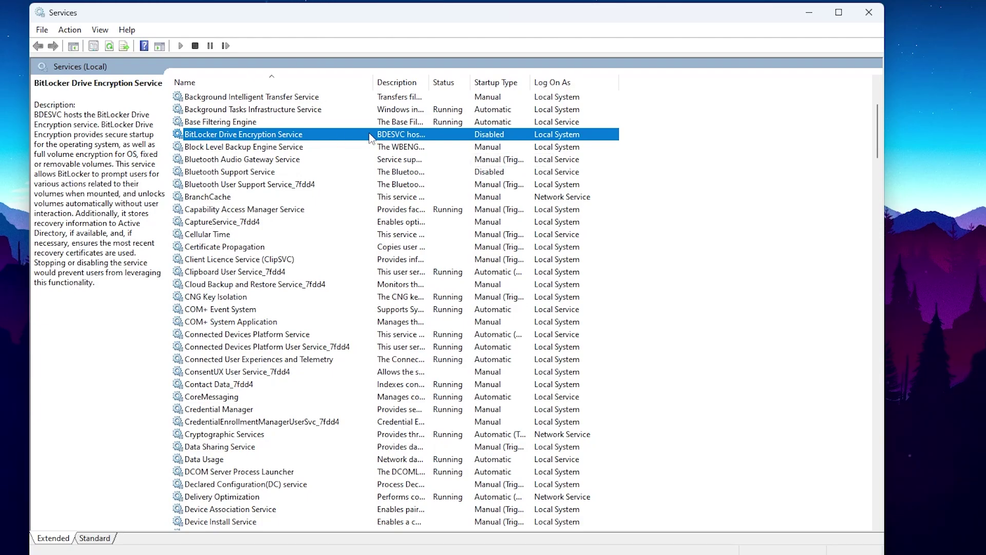
# - Stop the Windows Search service and set its startup type to Disabled, applying the change
pyautogui.press('w')
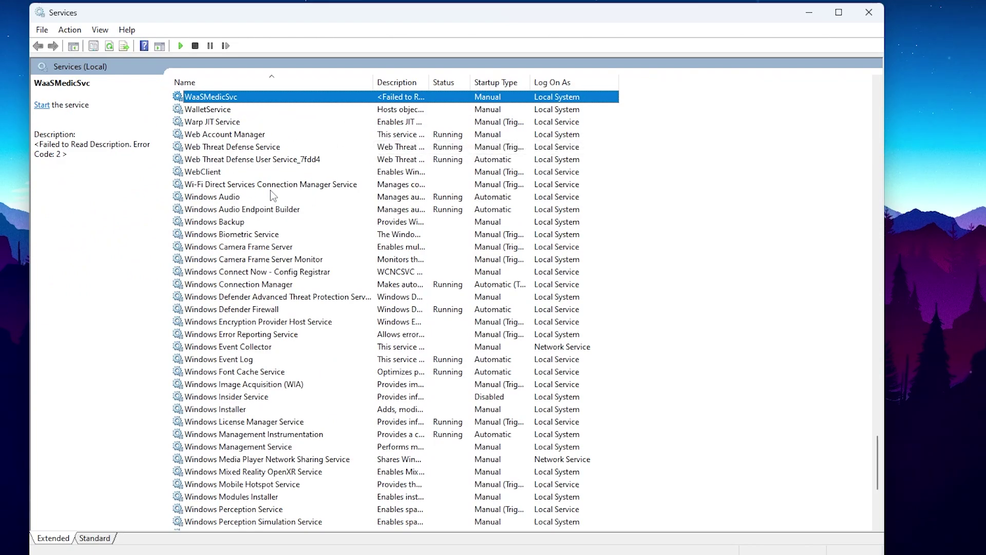
pyautogui.scroll(-4, 295, 237)
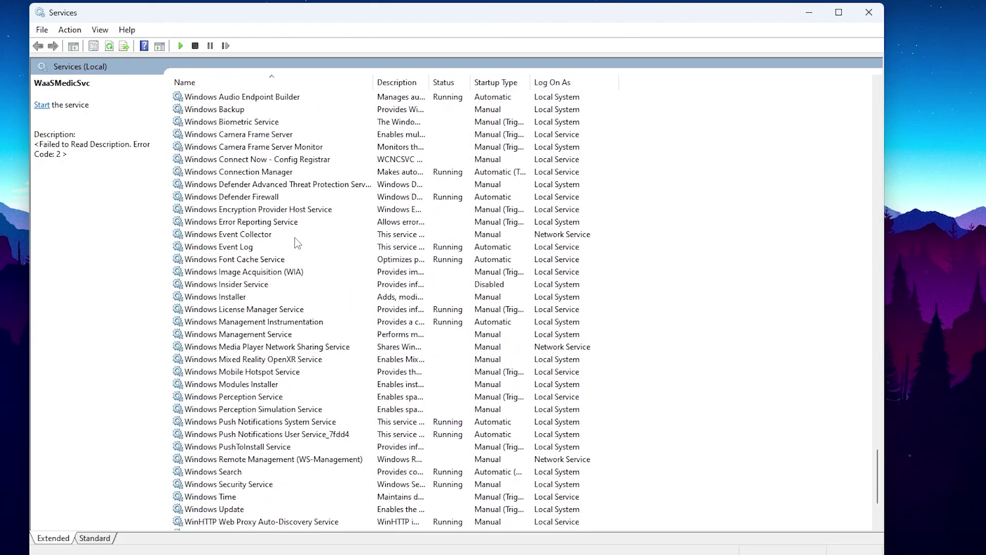
pyautogui.rightClick(216, 437)
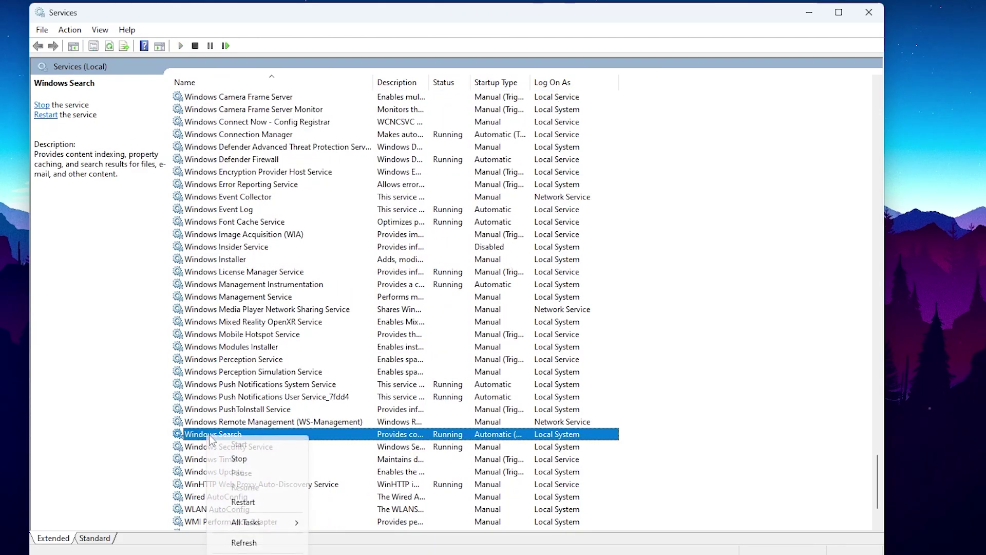
pyautogui.click(241, 549)
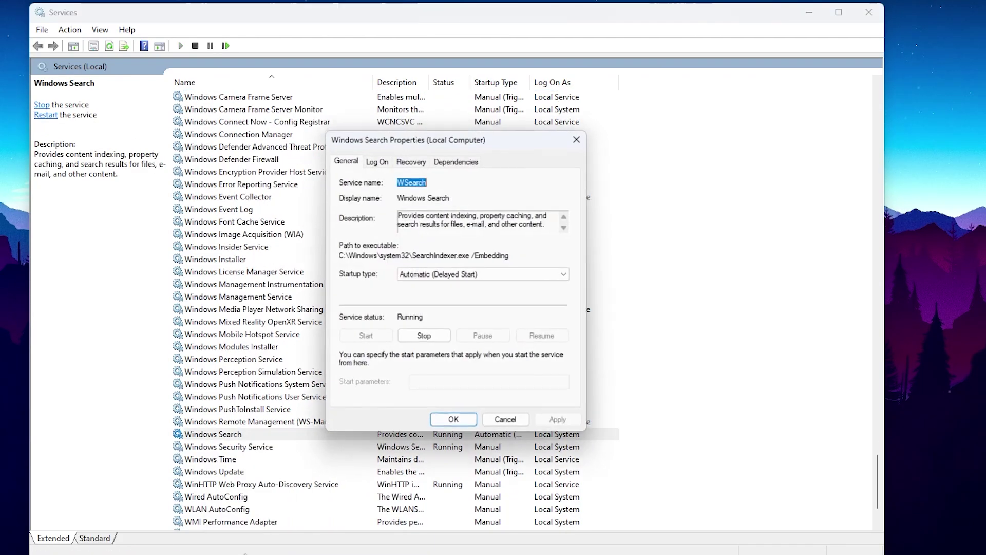
pyautogui.click(423, 274)
pyautogui.click(419, 309)
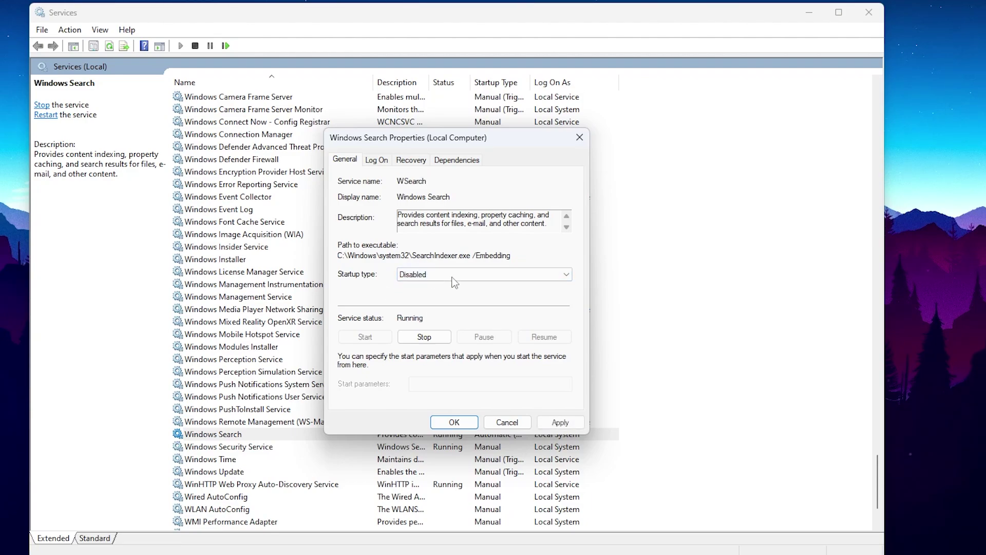
pyautogui.click(424, 340)
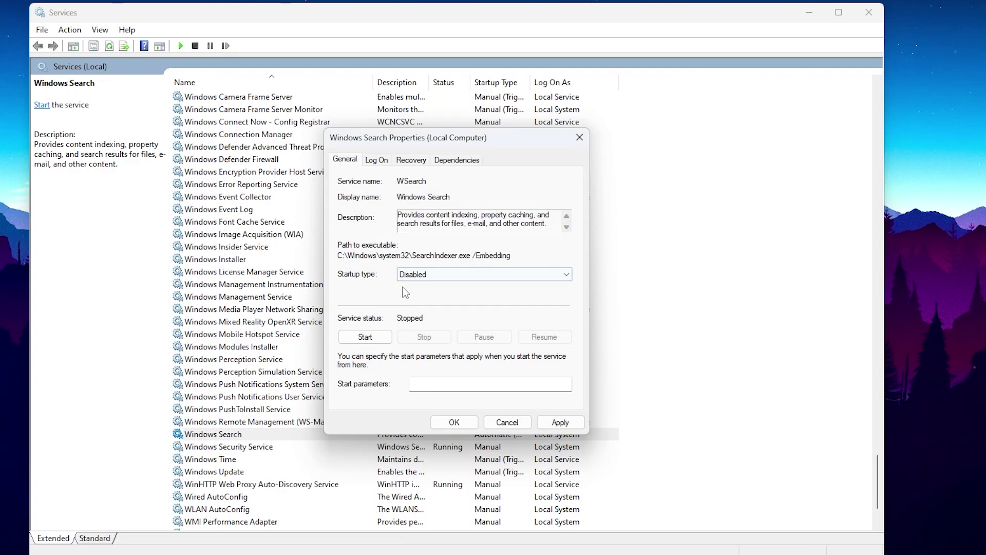
pyautogui.click(559, 423)
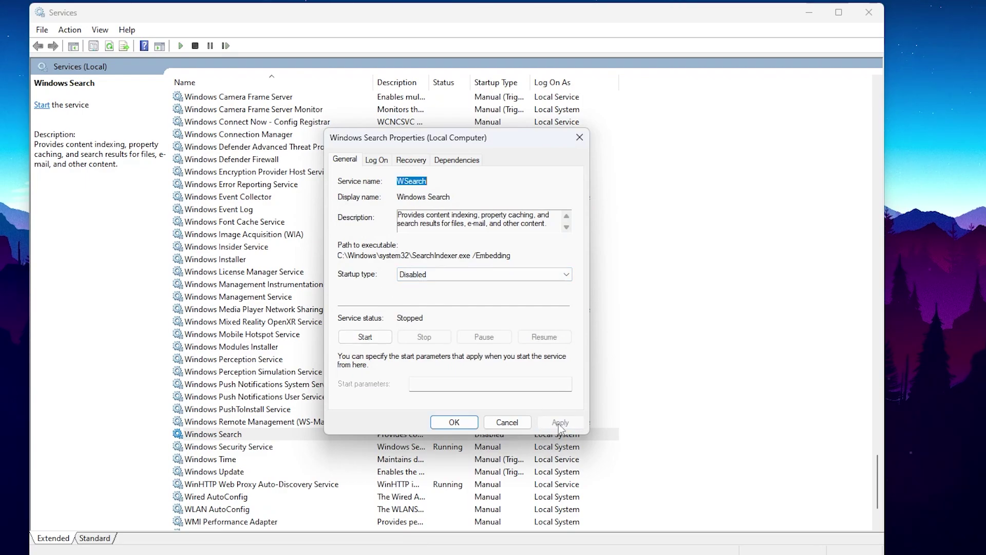
pyautogui.click(454, 422)
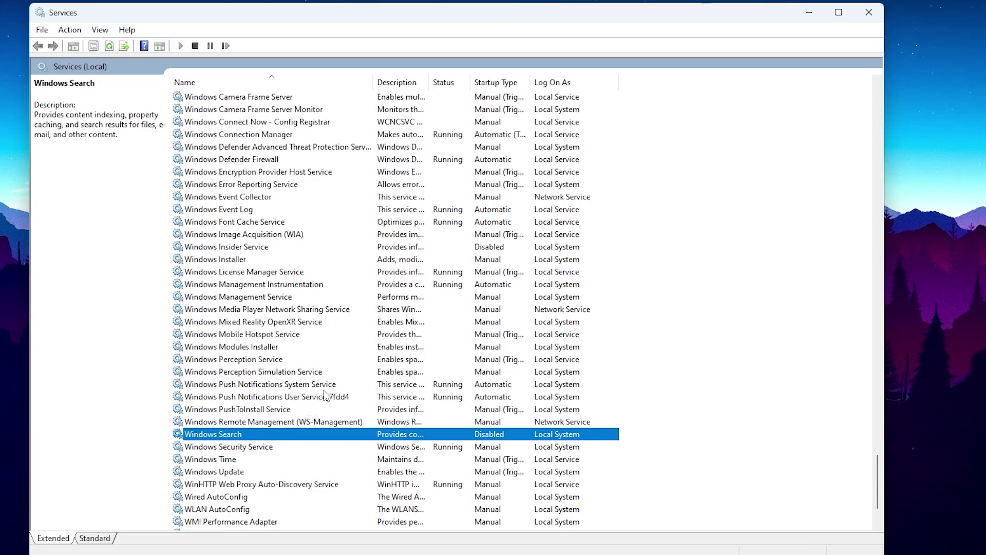
# - Reopen the Windows Search service's properties to view the available startup types, and cancel without changing anything
pyautogui.rightClick(297, 438)
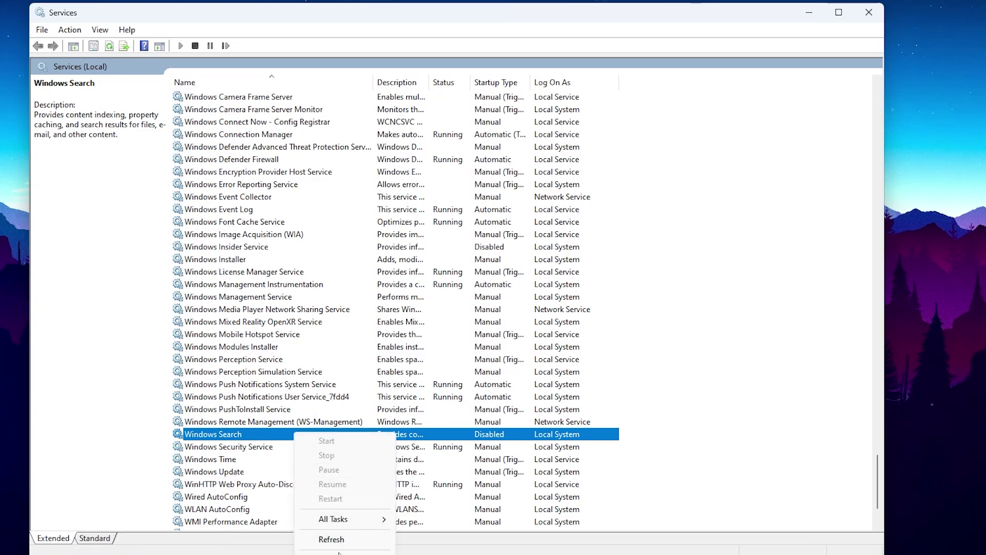
pyautogui.click(316, 551)
pyautogui.click(425, 275)
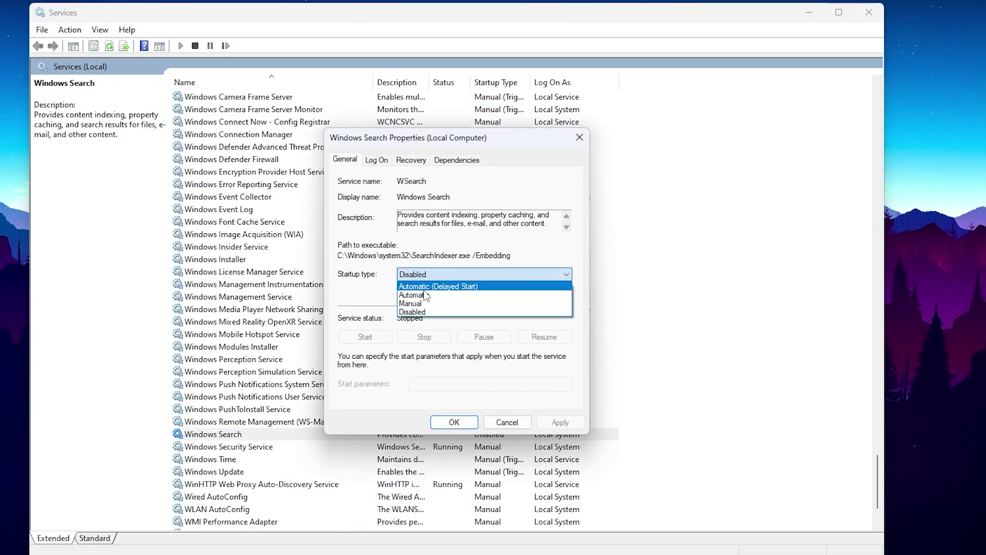
pyautogui.click(505, 428)
pyautogui.click(511, 424)
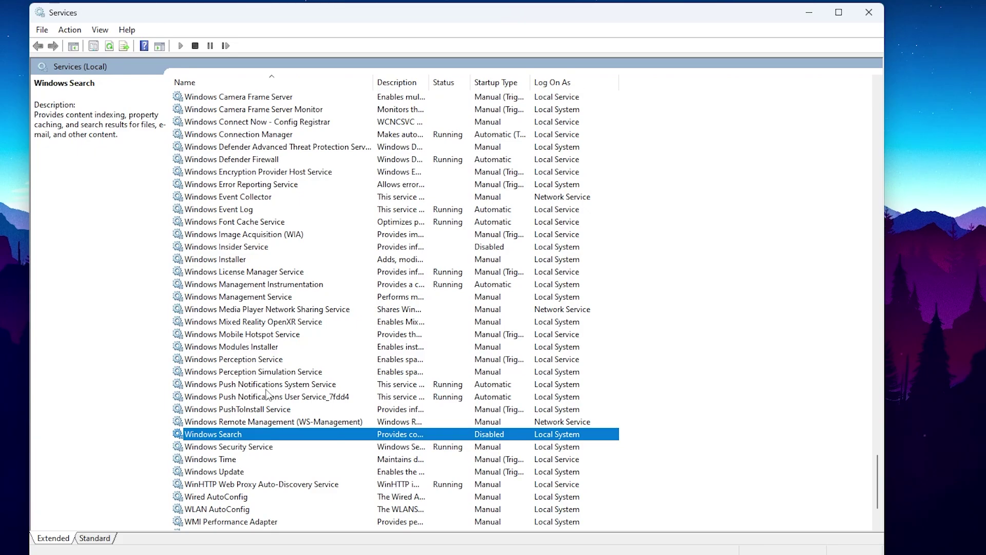
# - Check the startup type setting in the Windows Defender Firewall service's properties and close them
pyautogui.press('Down')
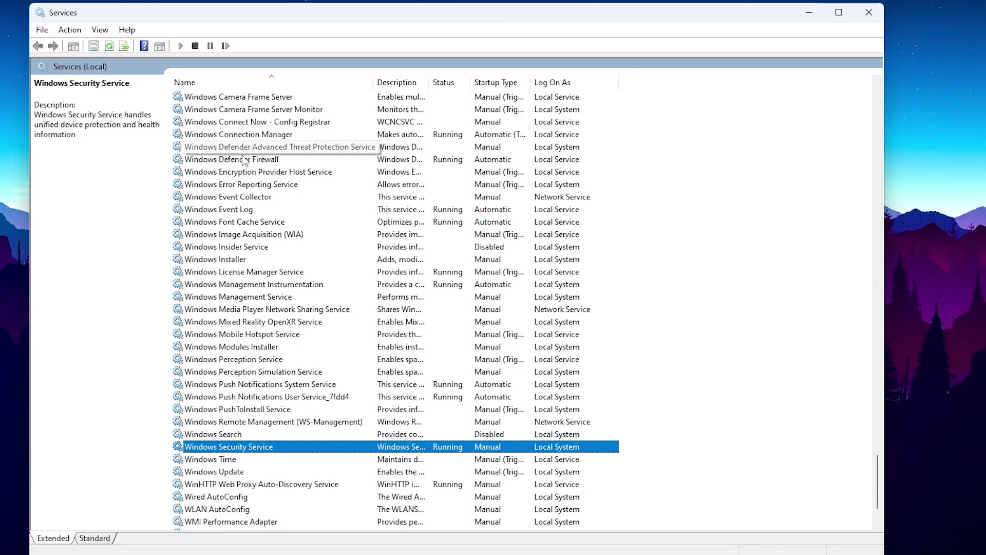
pyautogui.rightClick(234, 164)
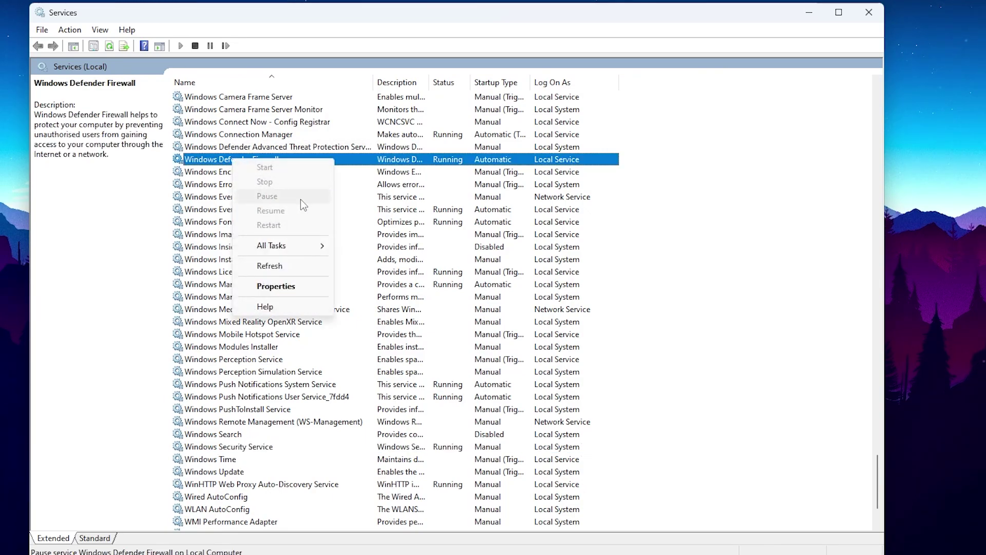
pyautogui.click(275, 286)
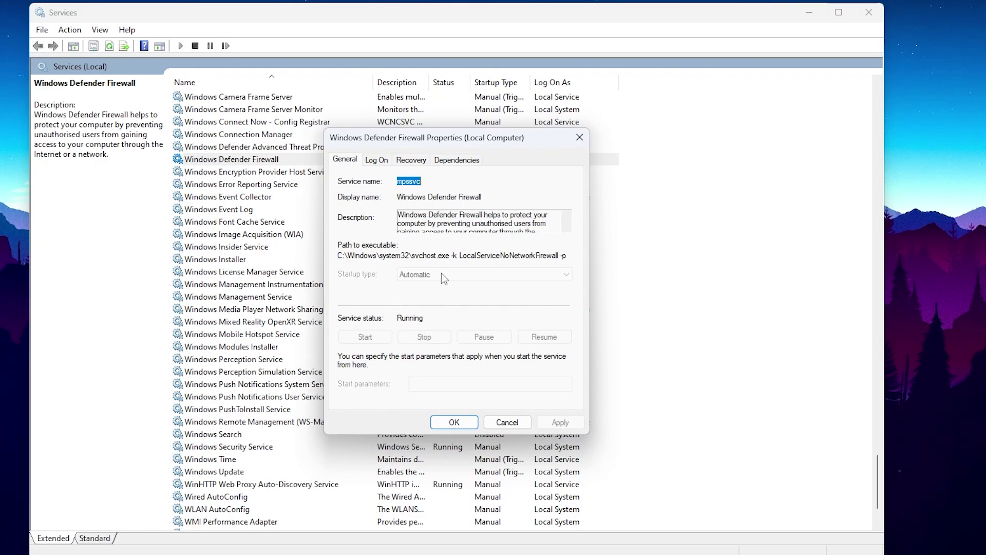
pyautogui.click(448, 426)
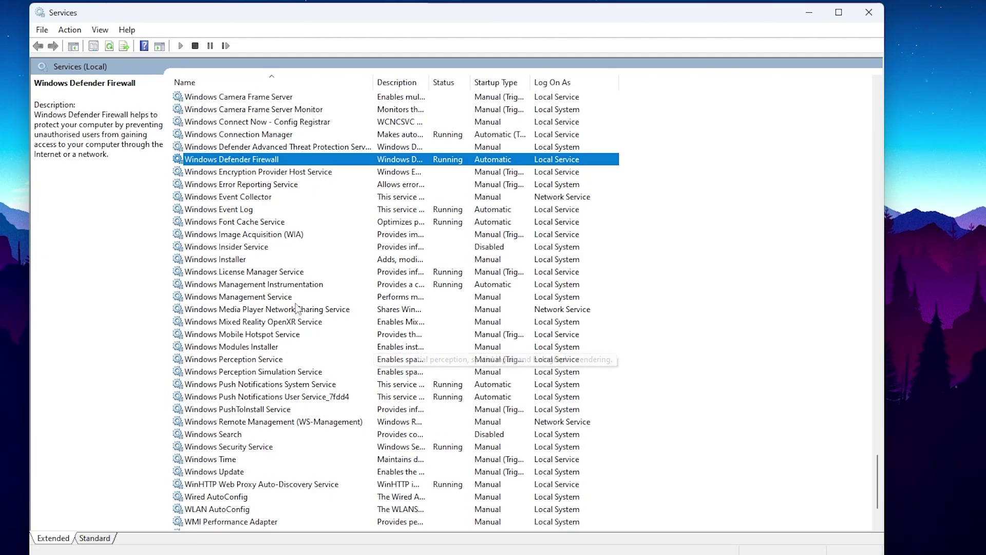
# - Set the startup type of the Windows Mobile Hotspot Service to Disabled, apply it and close its properties
pyautogui.press('Down')
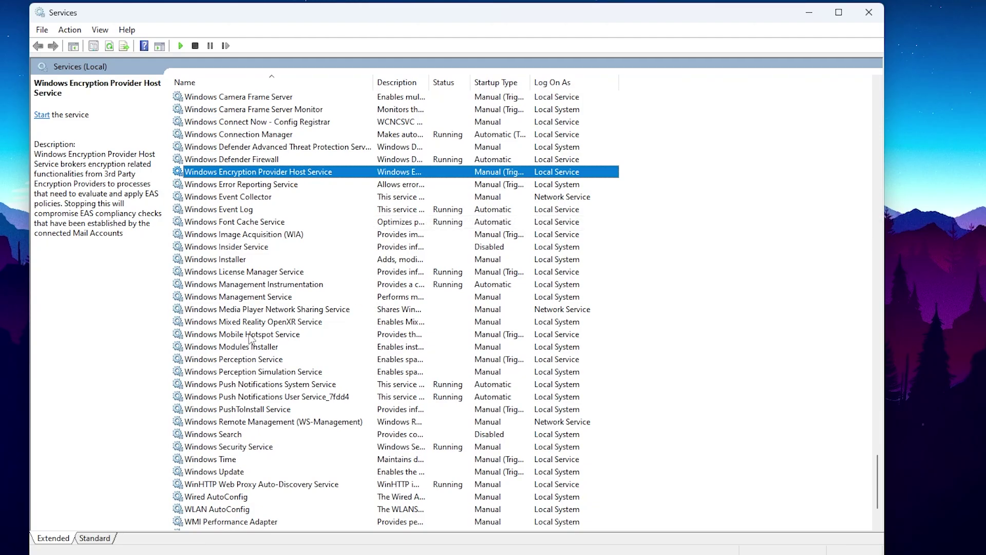
pyautogui.rightClick(248, 335)
pyautogui.click(303, 458)
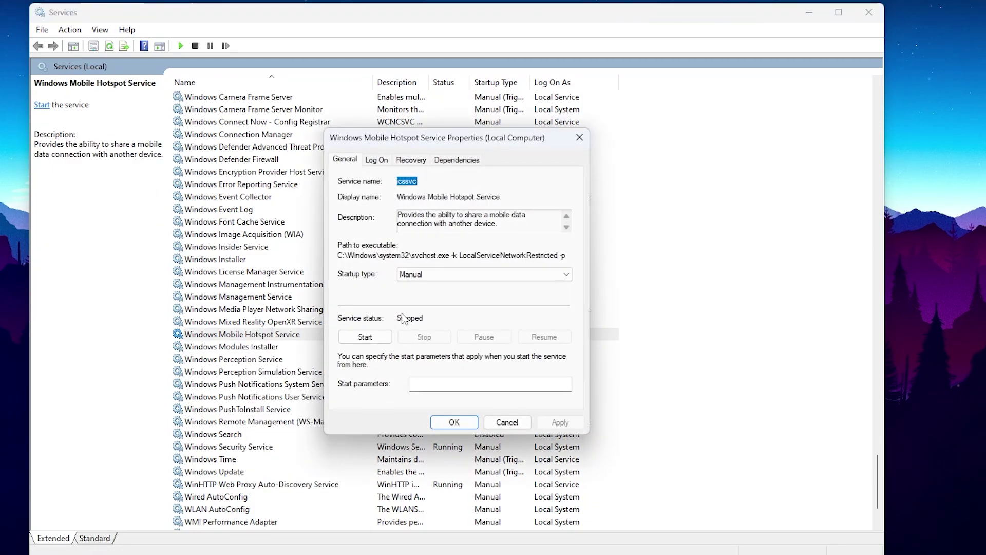
pyautogui.click(418, 277)
pyautogui.click(421, 313)
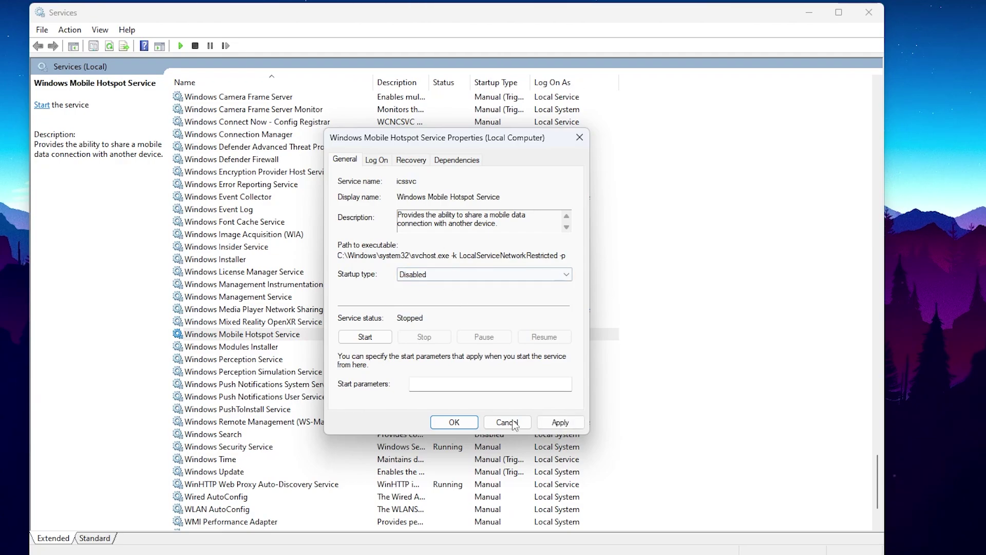
pyautogui.click(560, 422)
pyautogui.click(454, 421)
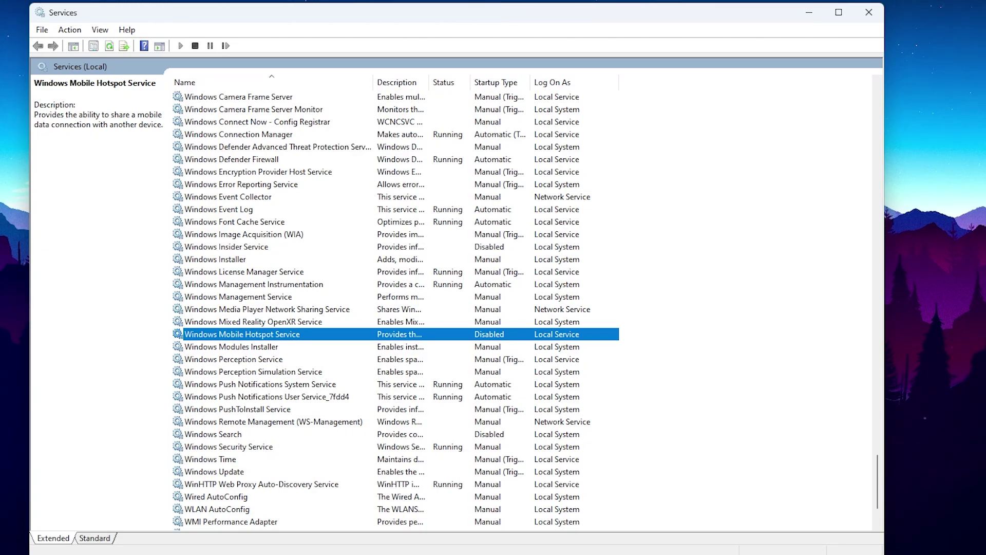
# - Set the startup type of the Windows Image Acquisition (WIA) service to Disabled and apply the change
pyautogui.click(232, 346)
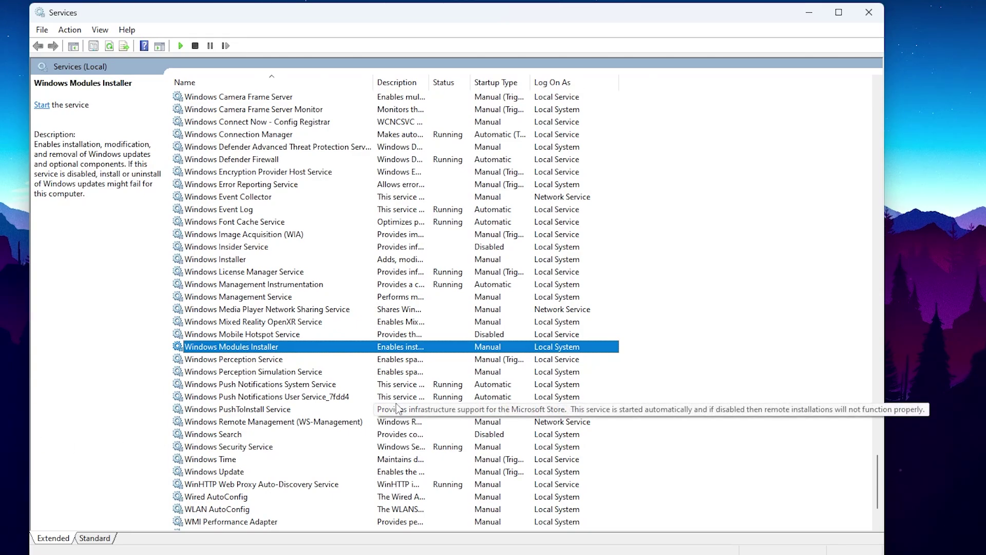
pyautogui.scroll(2, 247, 290)
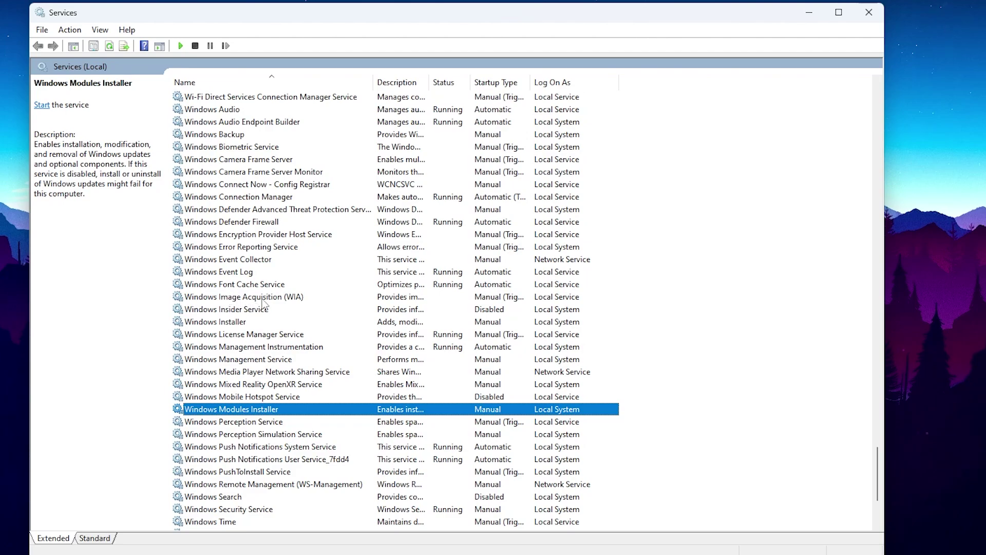
pyautogui.rightClick(225, 298)
pyautogui.click(274, 424)
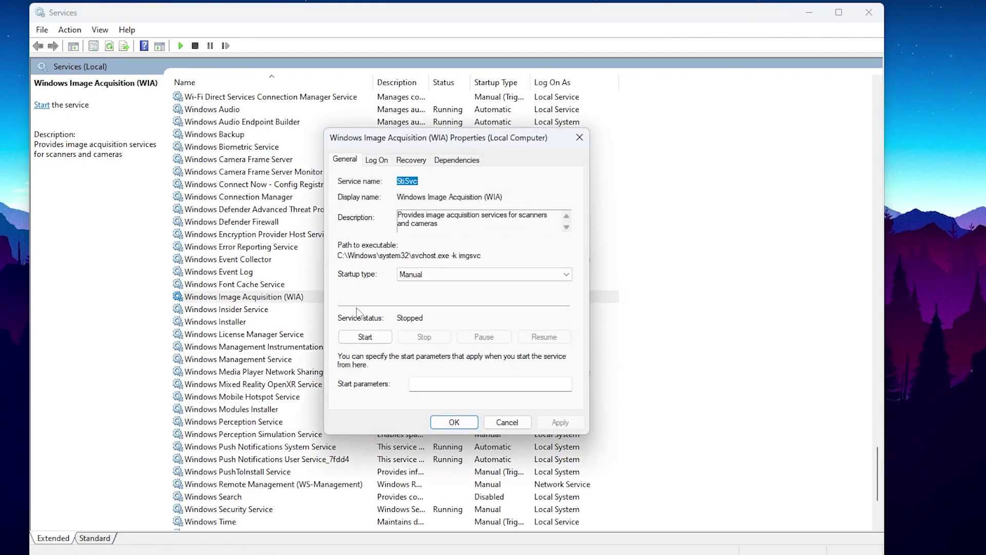
pyautogui.click(409, 276)
pyautogui.click(416, 312)
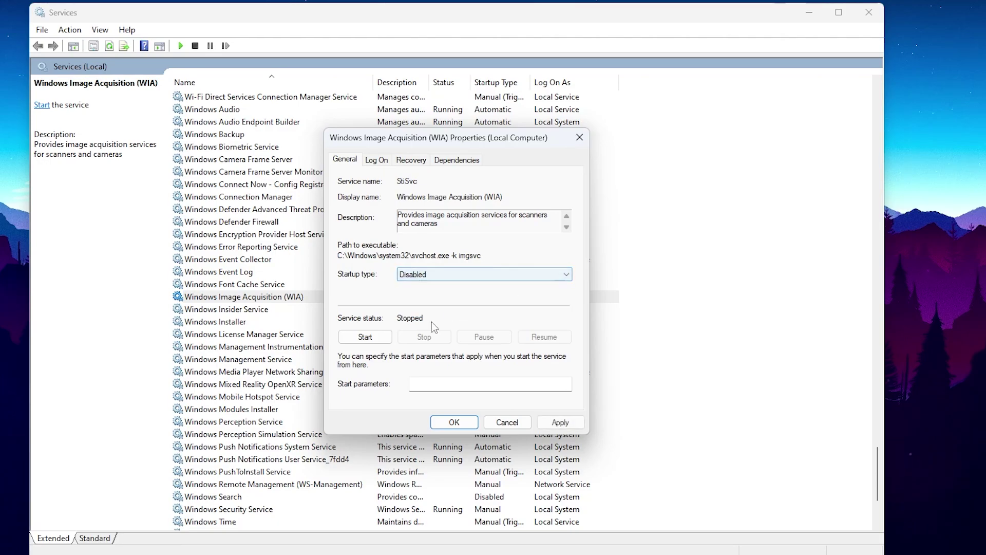
pyautogui.click(558, 424)
pyautogui.click(458, 424)
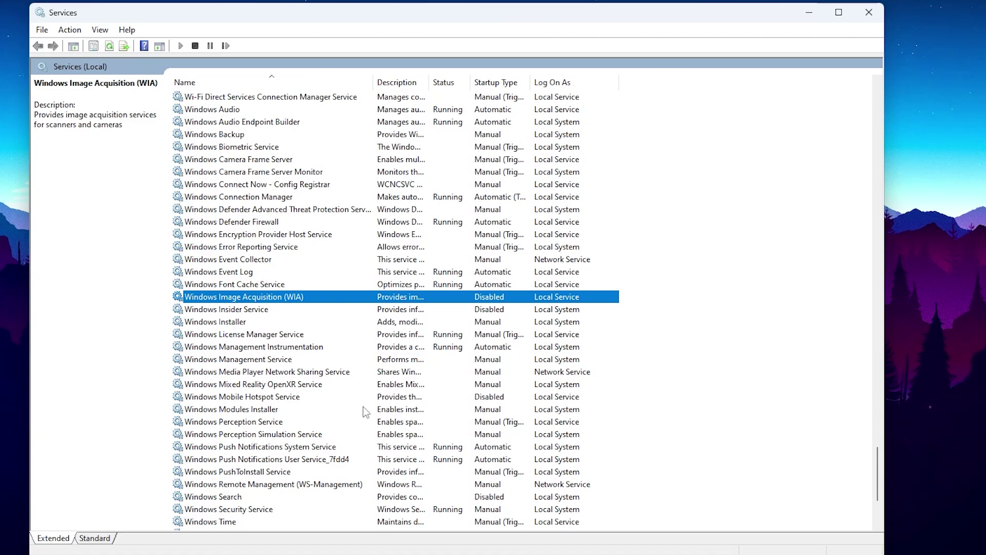
# - Set the startup type of the Windows Error Reporting Service to Disabled, apply it, and close the service's properties and the Services window
pyautogui.click(219, 250)
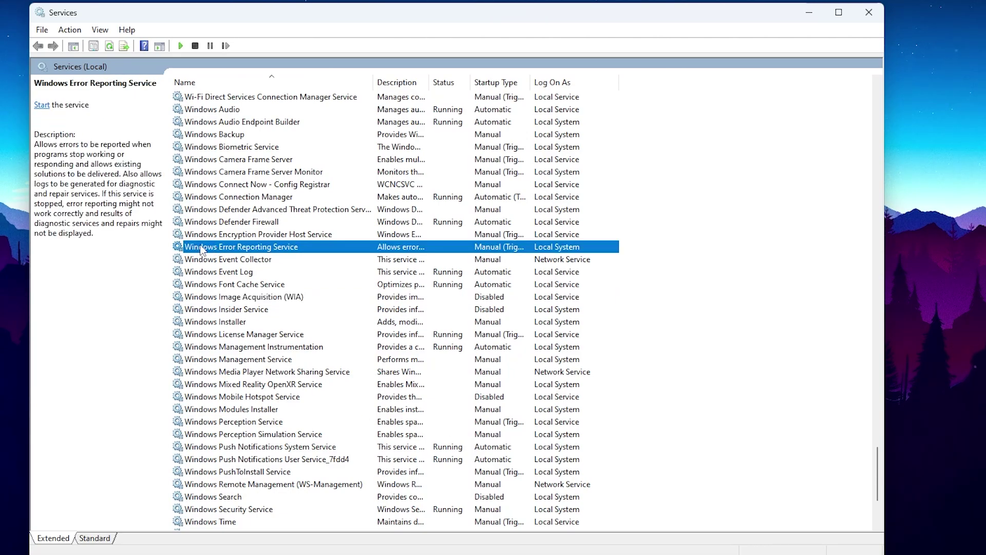
pyautogui.rightClick(274, 251)
pyautogui.click(298, 376)
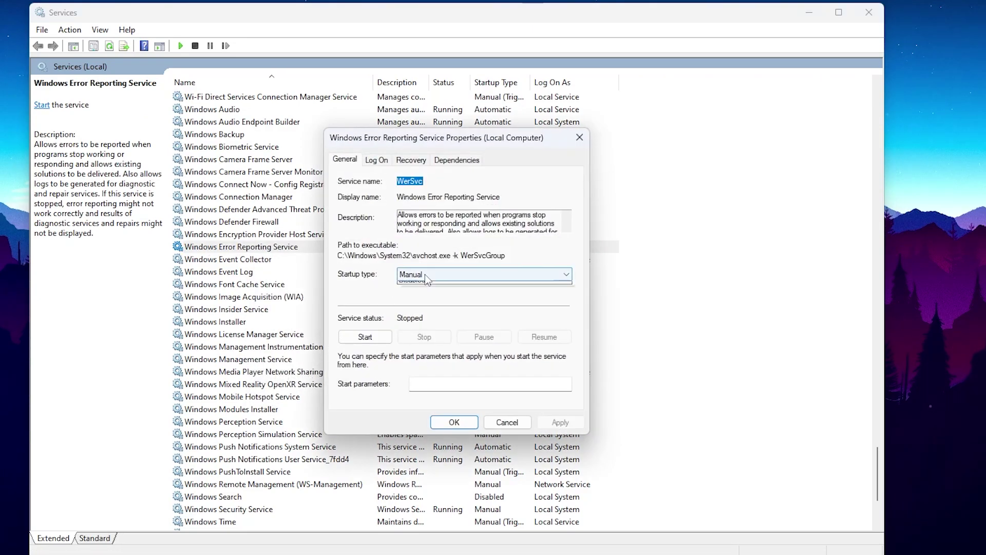
pyautogui.click(424, 275)
pyautogui.click(433, 311)
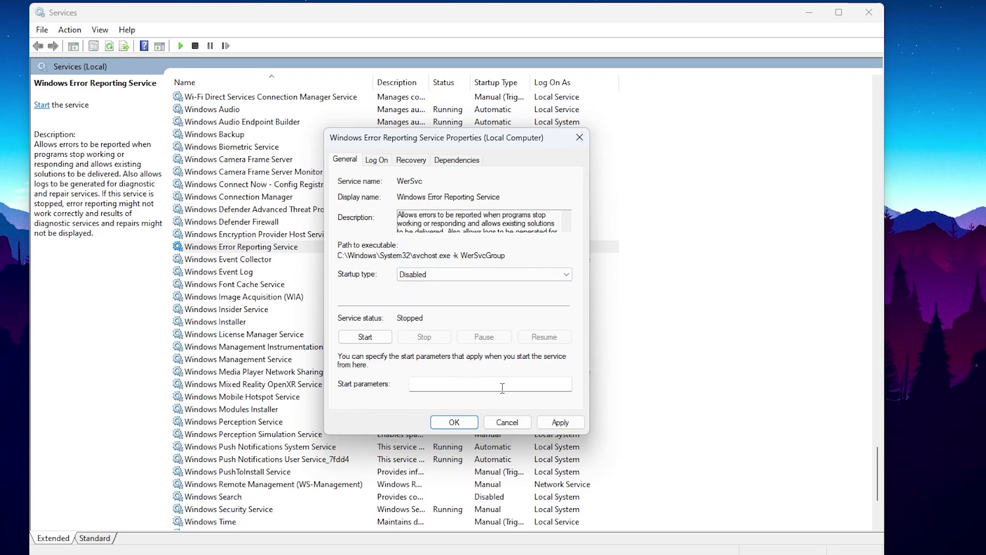
pyautogui.click(560, 422)
pyautogui.click(453, 422)
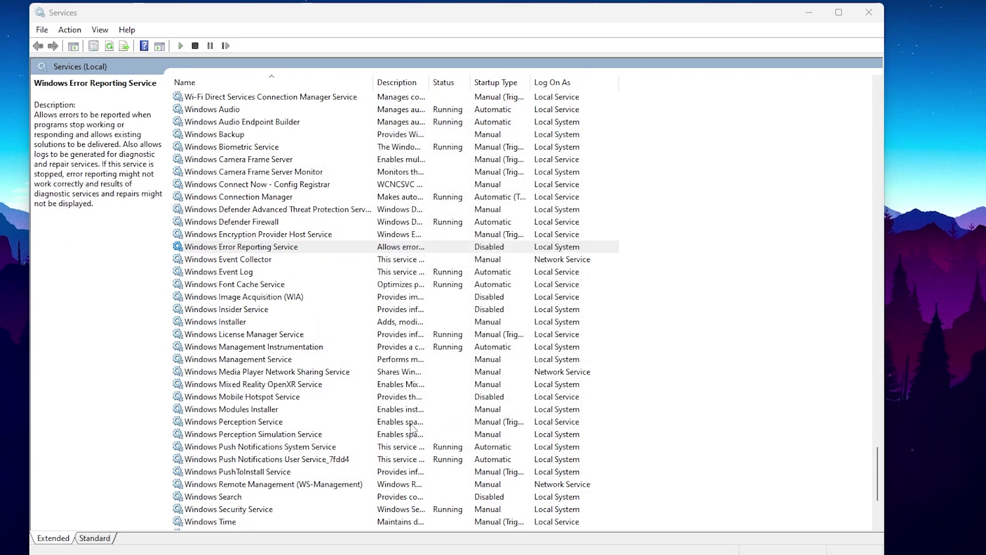
pyautogui.click(869, 13)
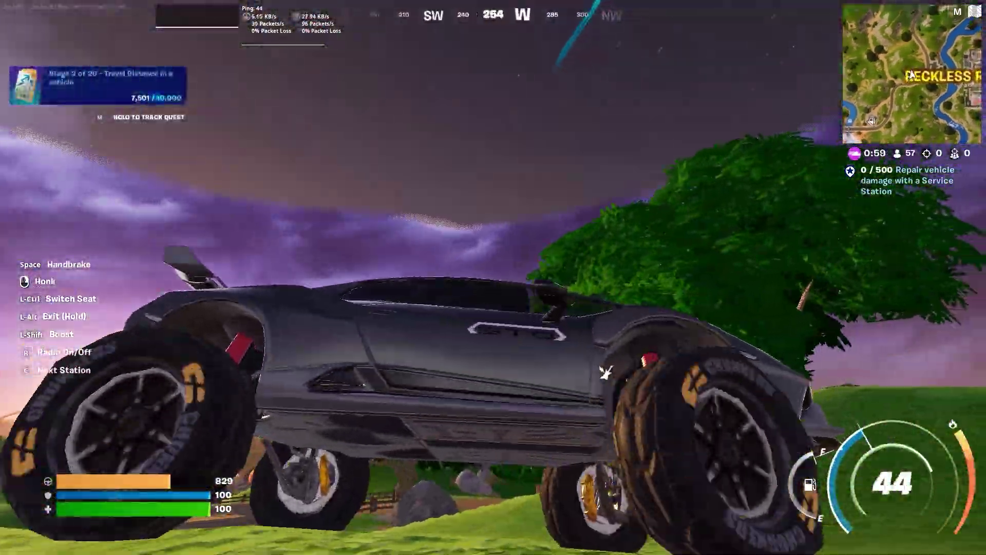
pyautogui.press('w')
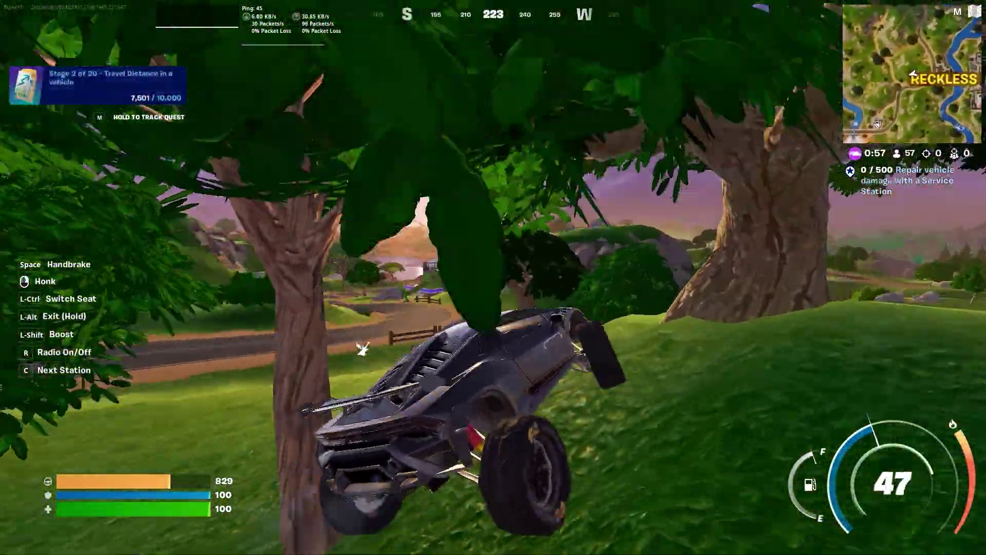
pyautogui.press('shift')
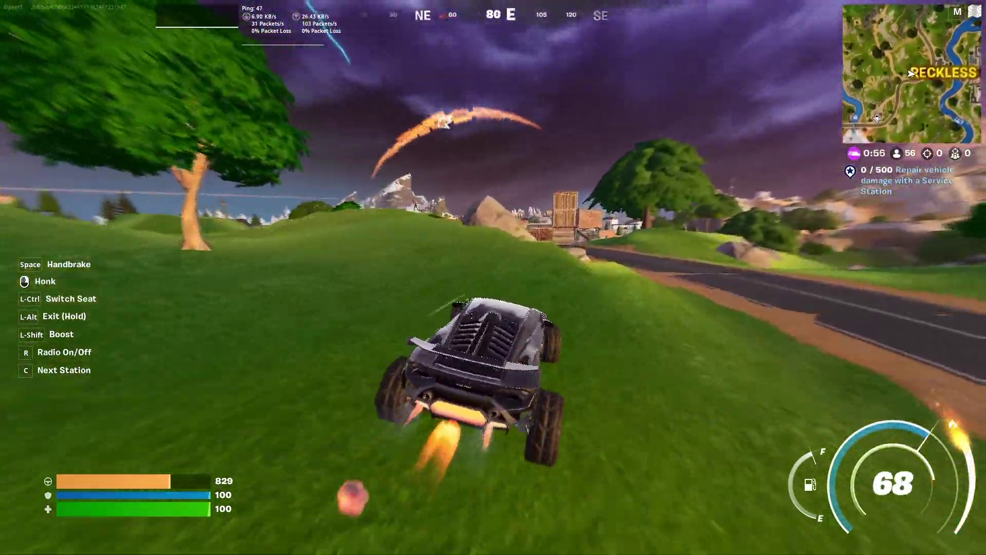
pyautogui.press('a')
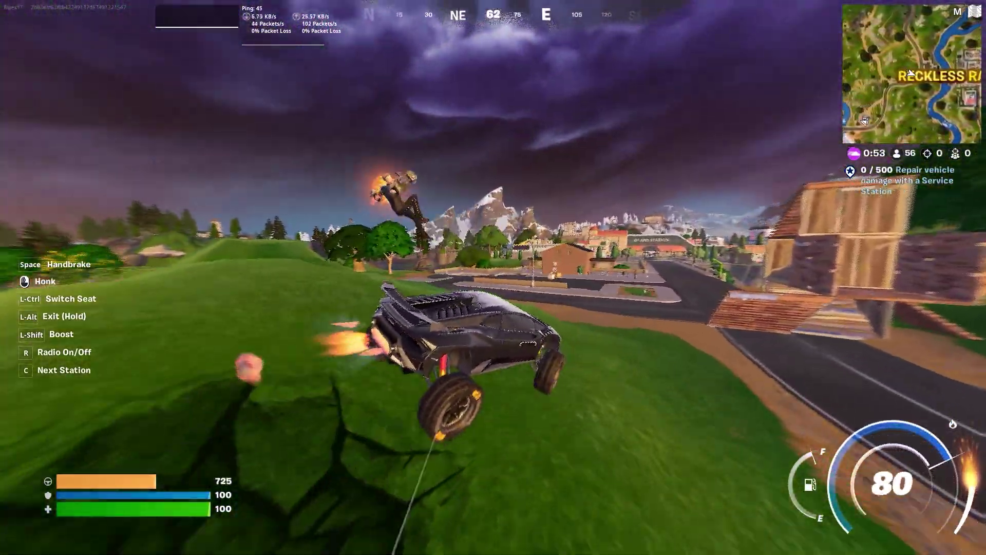
pyautogui.press('alt')
pyautogui.press('e')
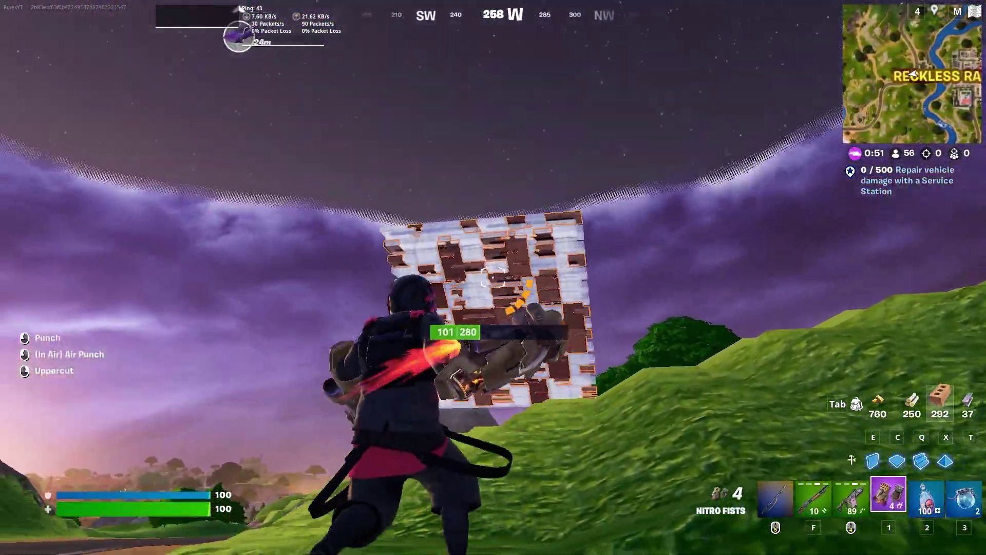
pyautogui.click(493, 277)
pyautogui.press('q')
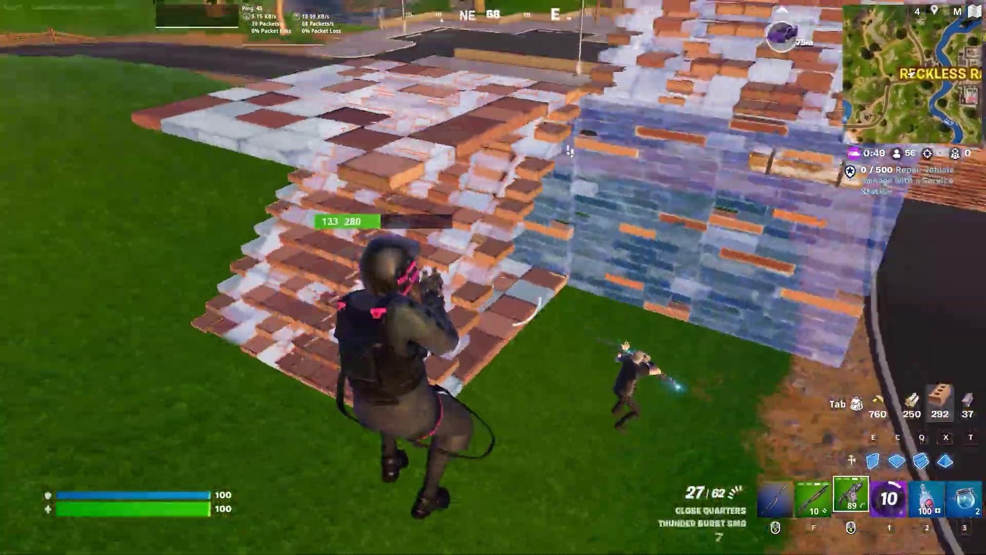
pyautogui.click(494, 277)
pyautogui.click(494, 278)
pyautogui.click(493, 278)
pyautogui.click(493, 278)
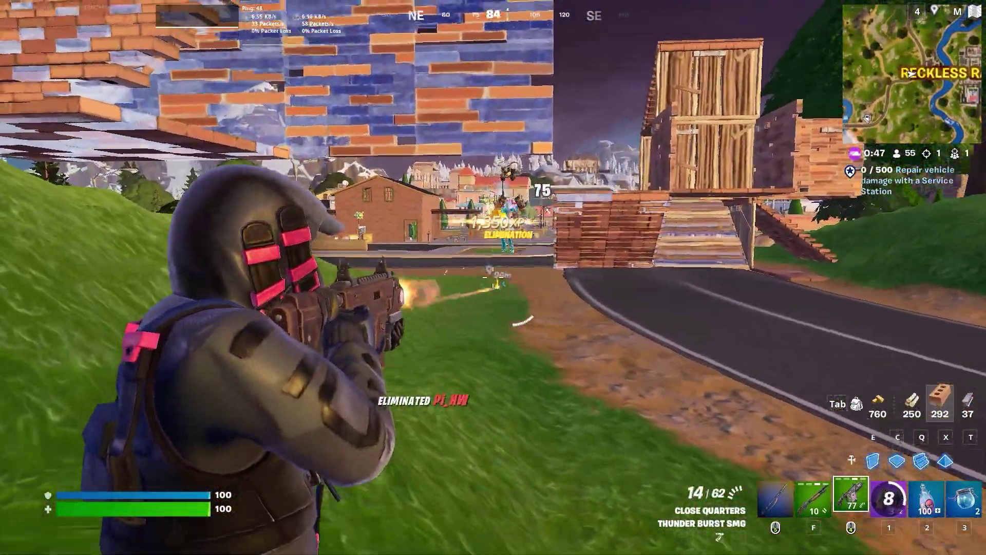
pyautogui.click(493, 278)
pyautogui.press('w')
pyautogui.press('r')
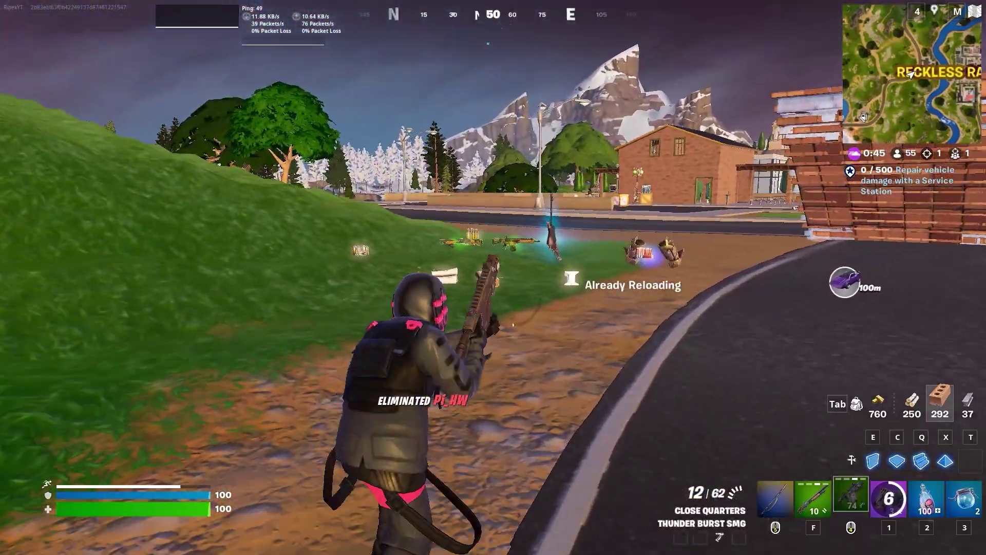
pyautogui.press('w')
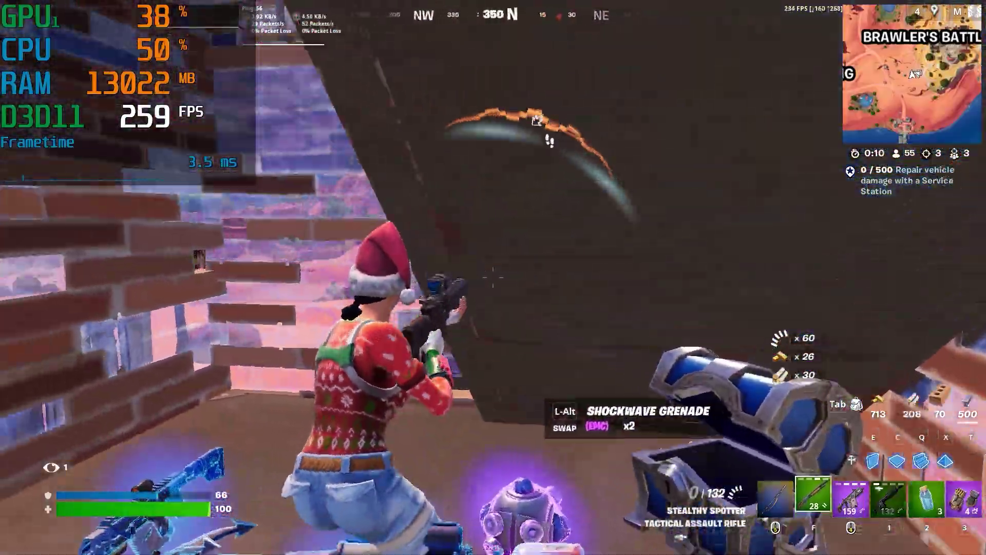
pyautogui.press('e')
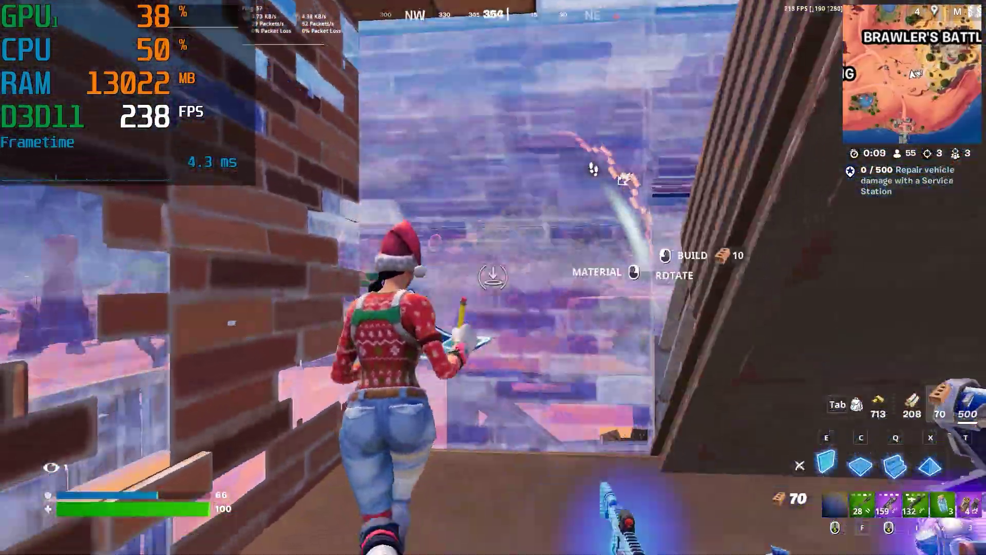
pyautogui.click(493, 277)
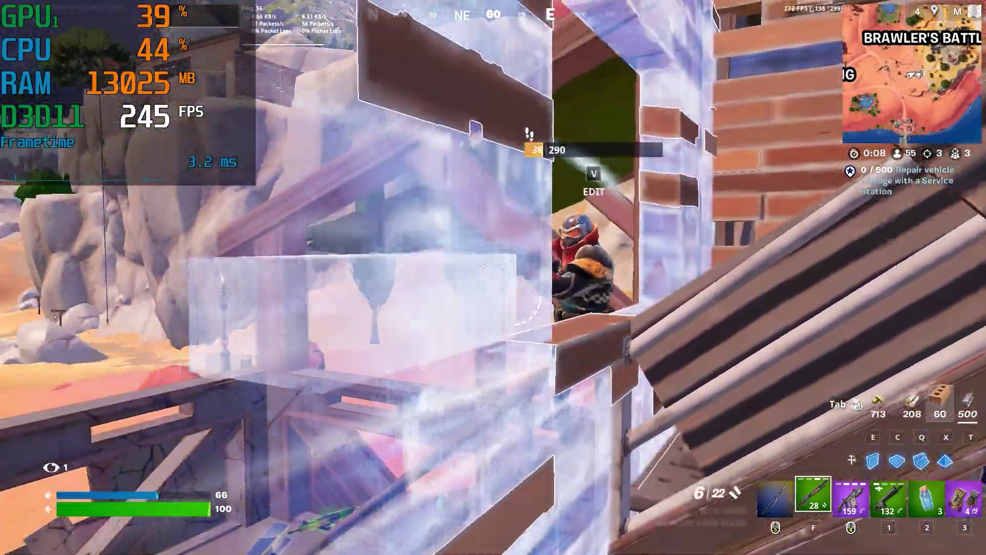
pyautogui.click(493, 277)
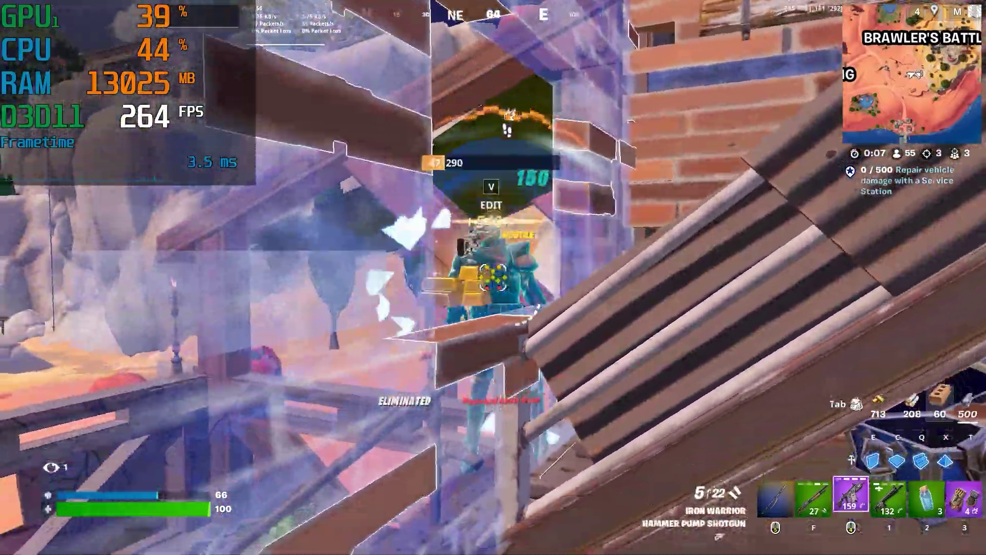
pyautogui.press('w')
pyautogui.press('r')
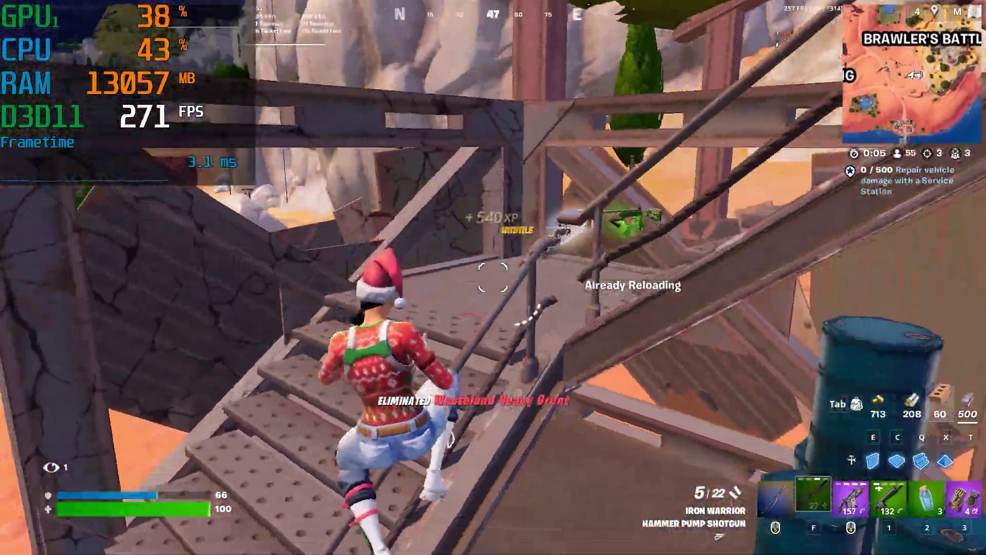
pyautogui.press('w')
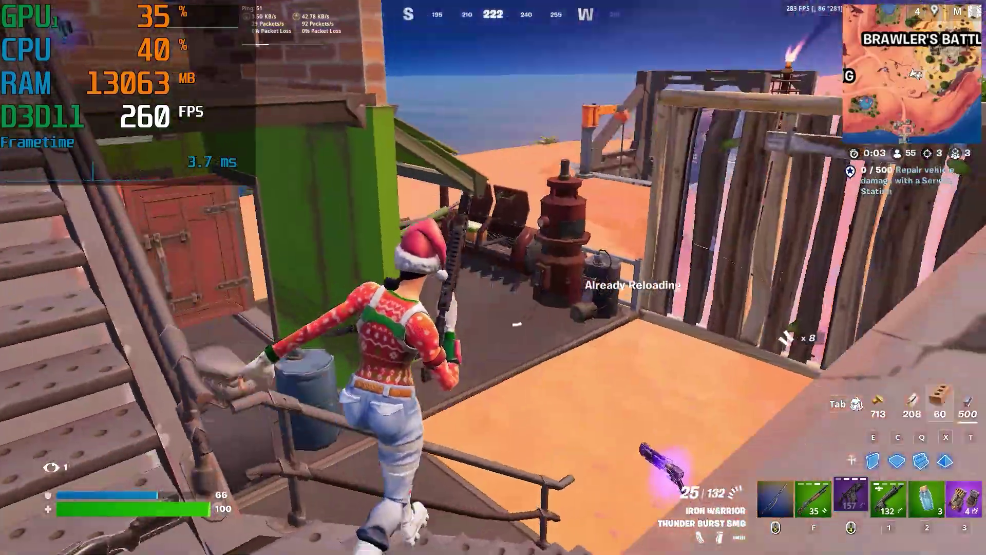
pyautogui.press('w')
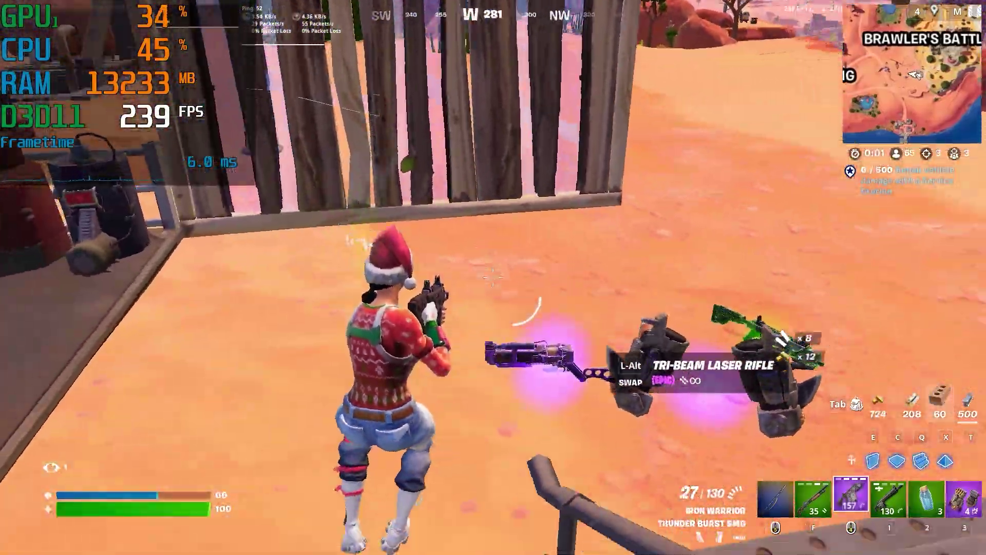
pyautogui.press('w')
pyautogui.press('c')
pyautogui.press('f')
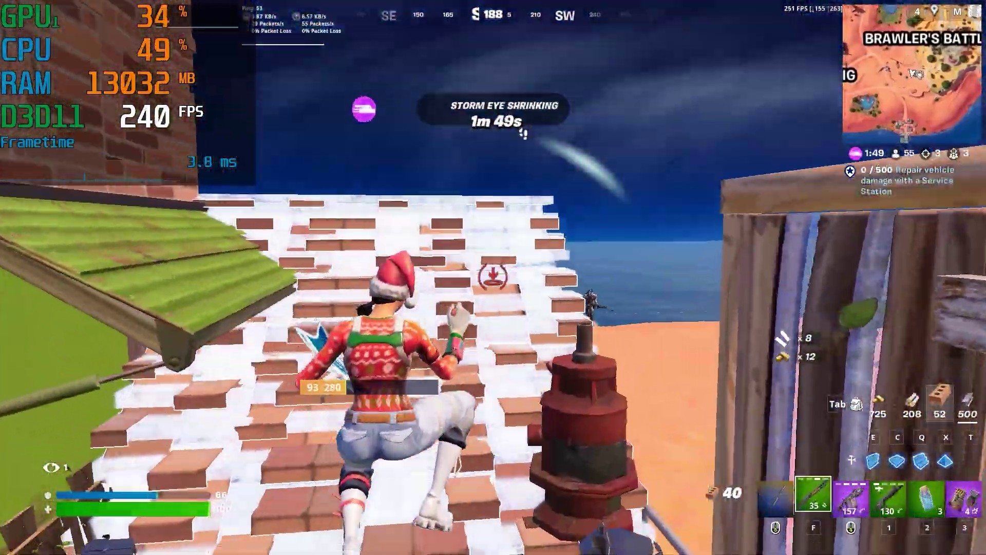
pyautogui.press('w')
pyautogui.press('c')
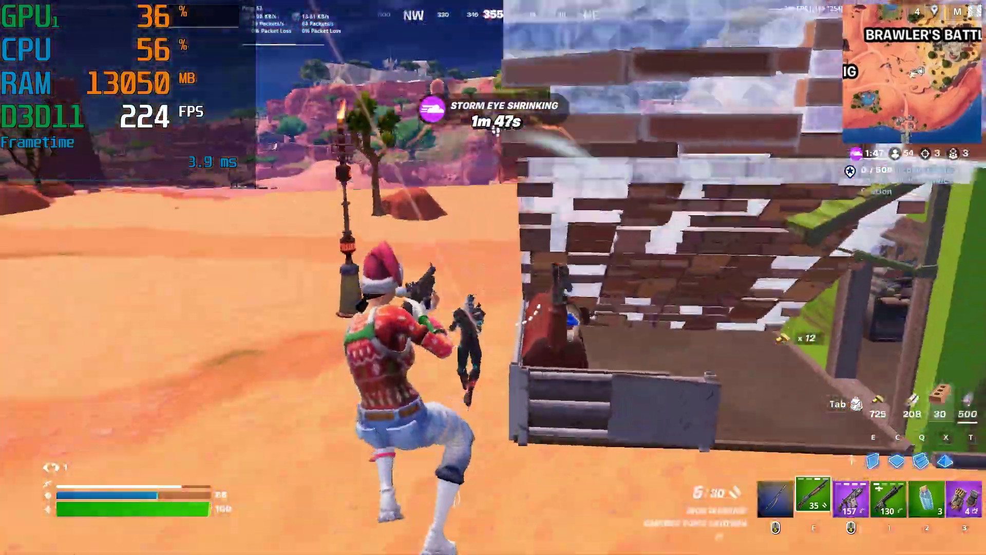
pyautogui.press('w')
pyautogui.click(493, 278)
pyautogui.press('e')
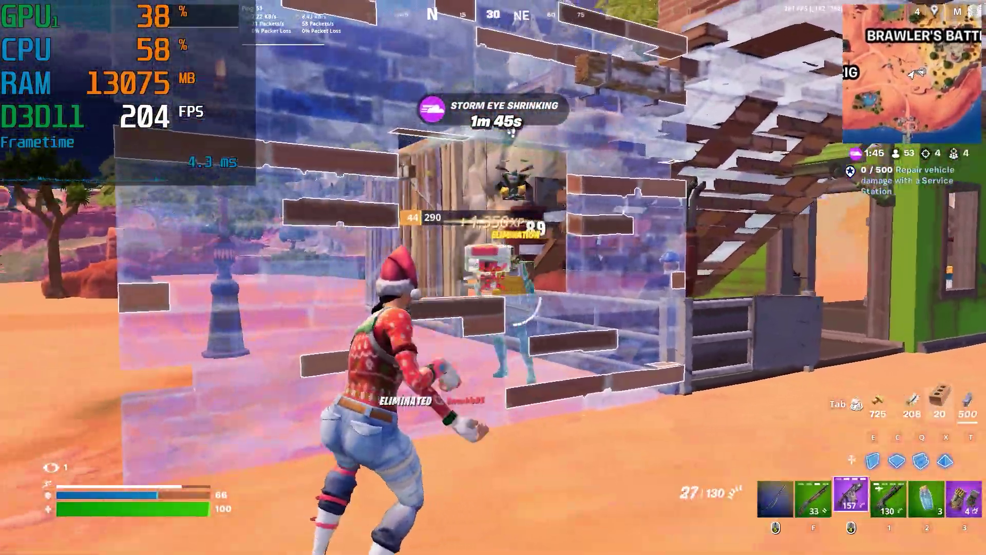